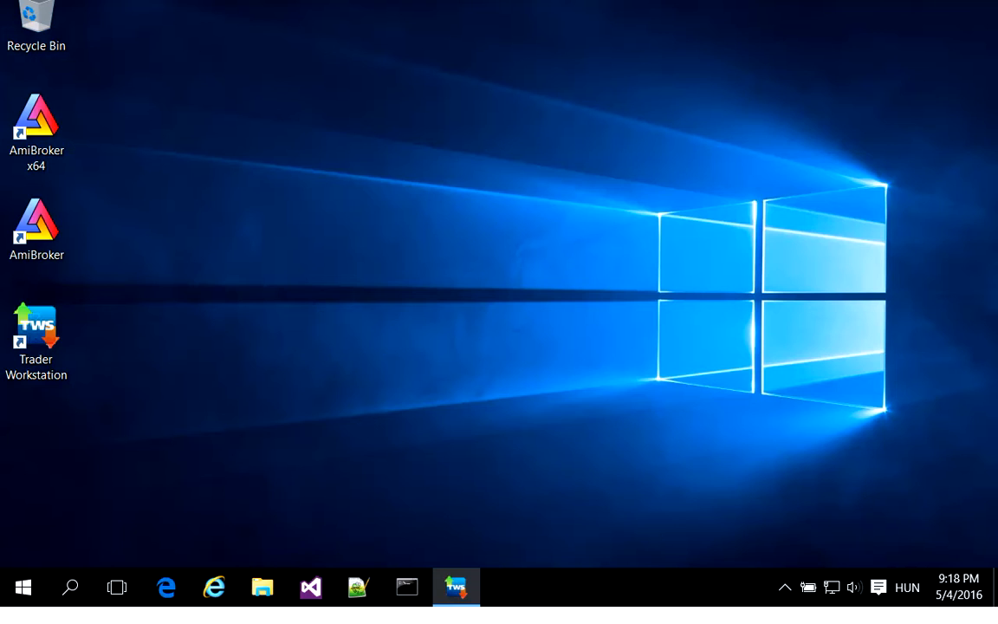
Bring up Trader Workstation and review its API settings, including the socket client option and the socket port, and minimise it.
{"action": "left_click", "coordinate": [472, 593]}
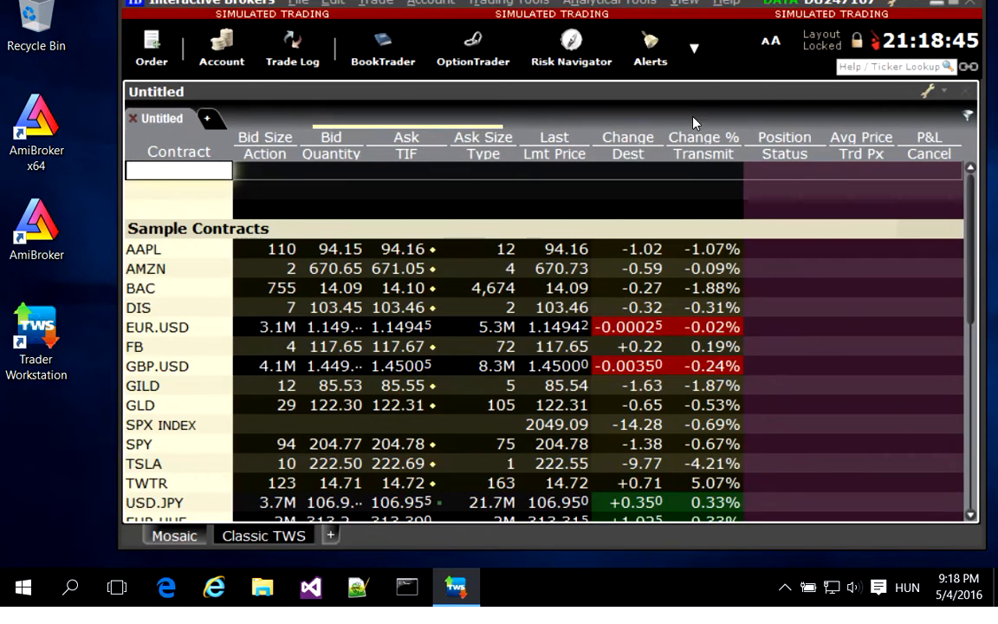
{"action": "left_click", "coordinate": [695, 50]}
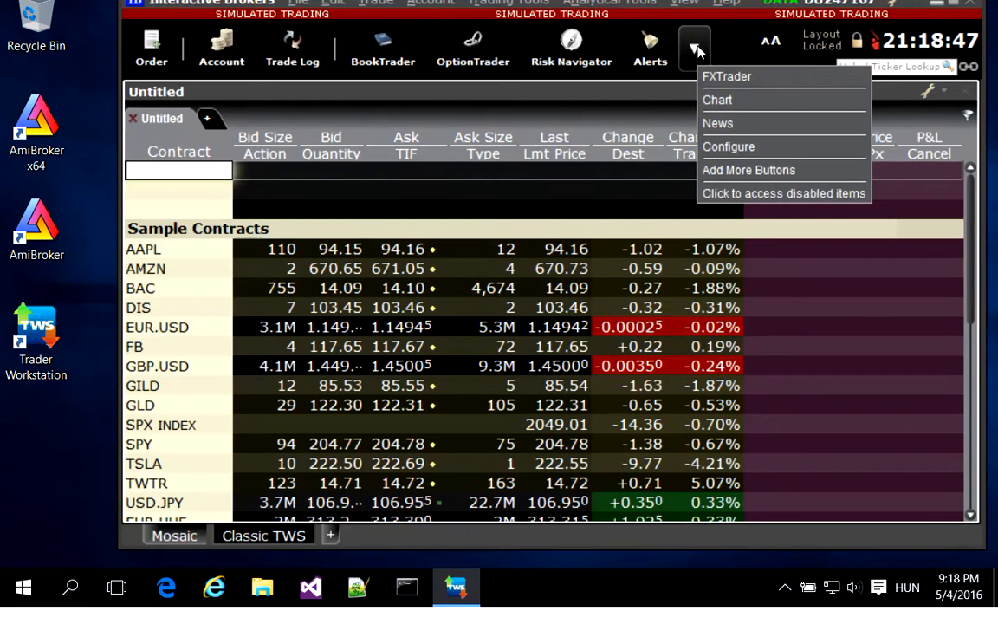
{"action": "left_click", "coordinate": [698, 52]}
{"action": "left_click", "coordinate": [697, 56]}
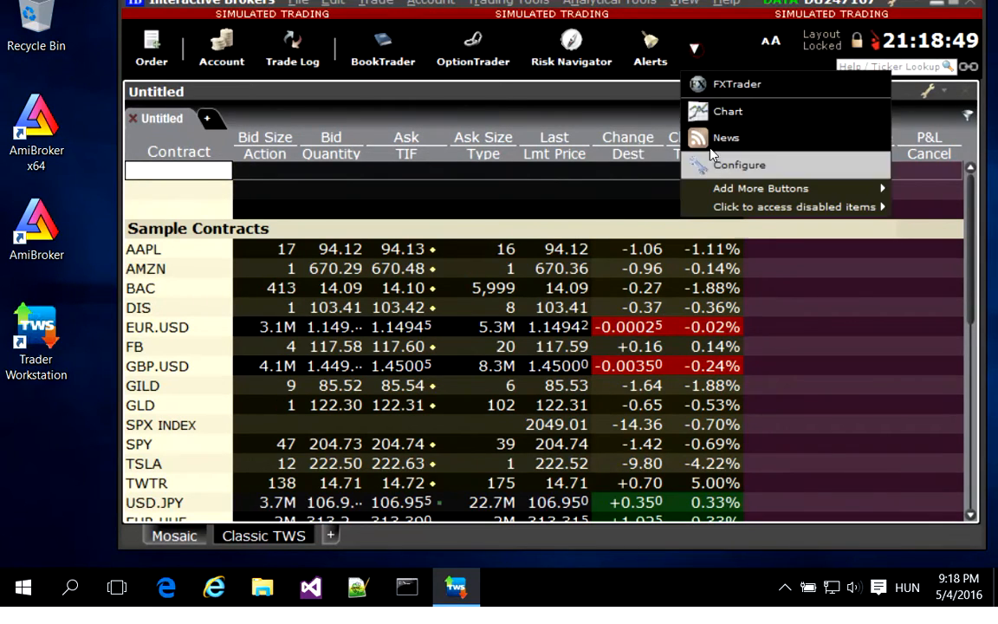
{"action": "left_click", "coordinate": [722, 168]}
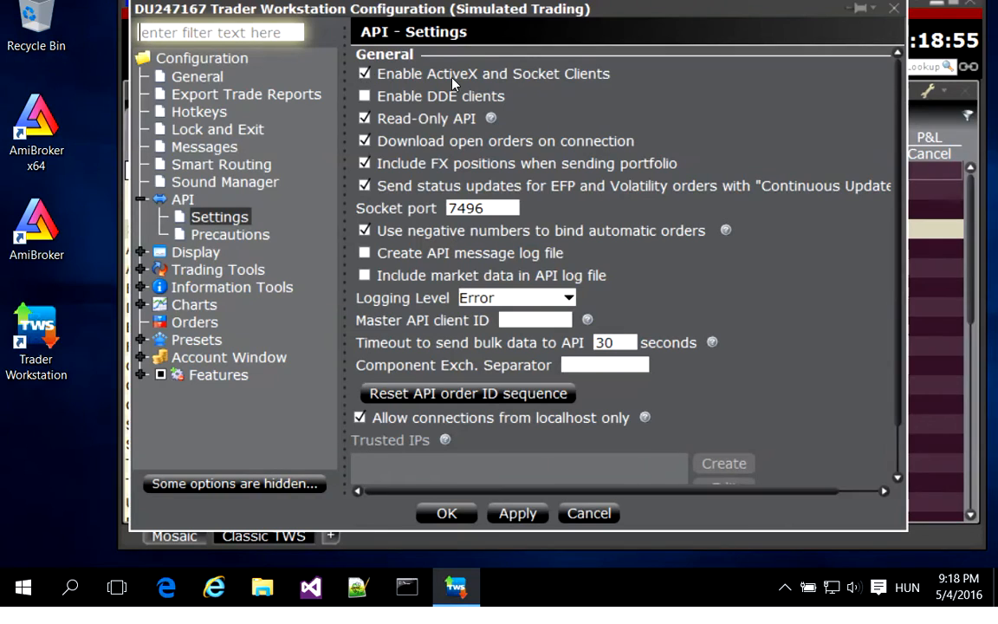
{"action": "scroll", "coordinate": [609, 290], "scroll_direction": "down", "scroll_amount": 1}
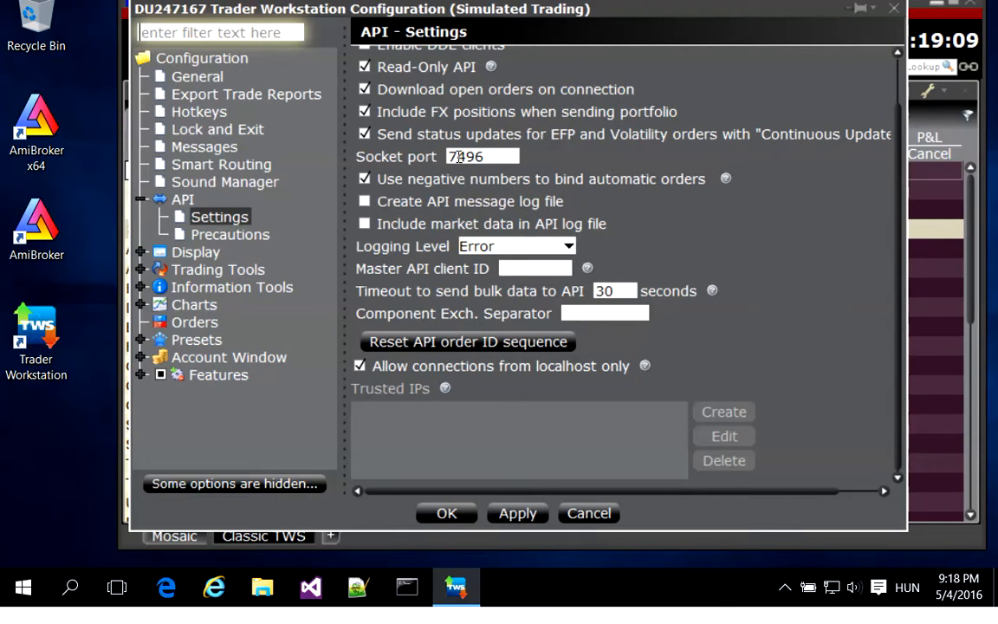
{"action": "left_click", "coordinate": [446, 513]}
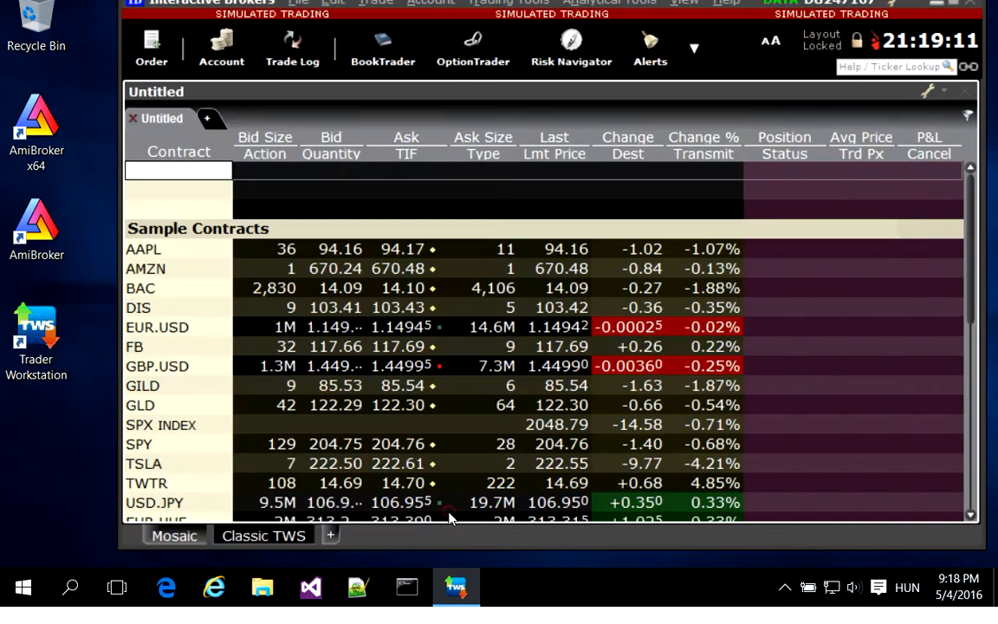
{"action": "left_click", "coordinate": [934, 3]}
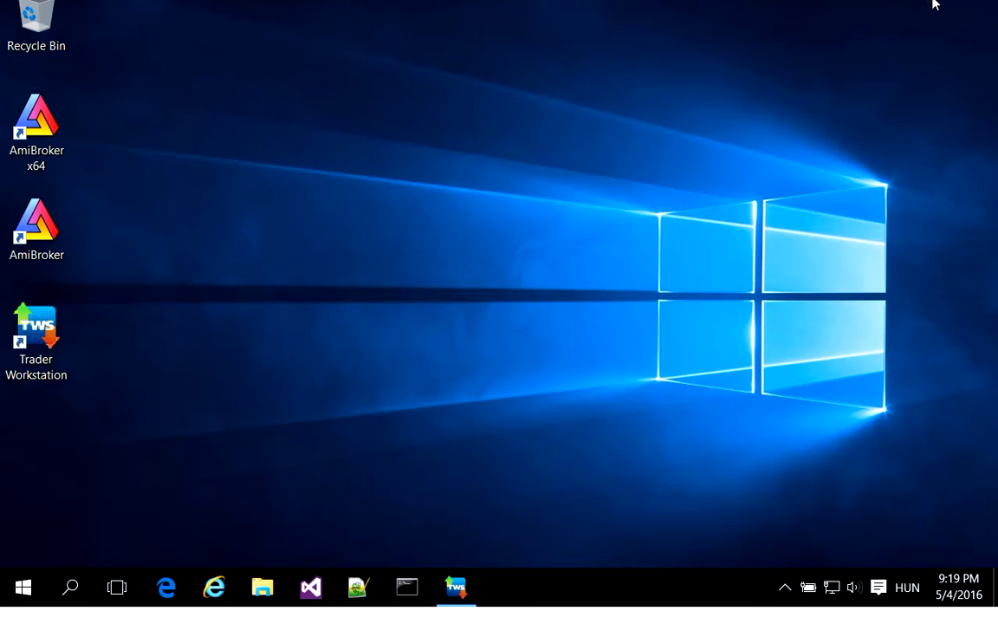
Start AmiBroker and view the version details in the .NET for AmiBroker Admin pane, and close that pane.
{"action": "double_click", "coordinate": [50, 232]}
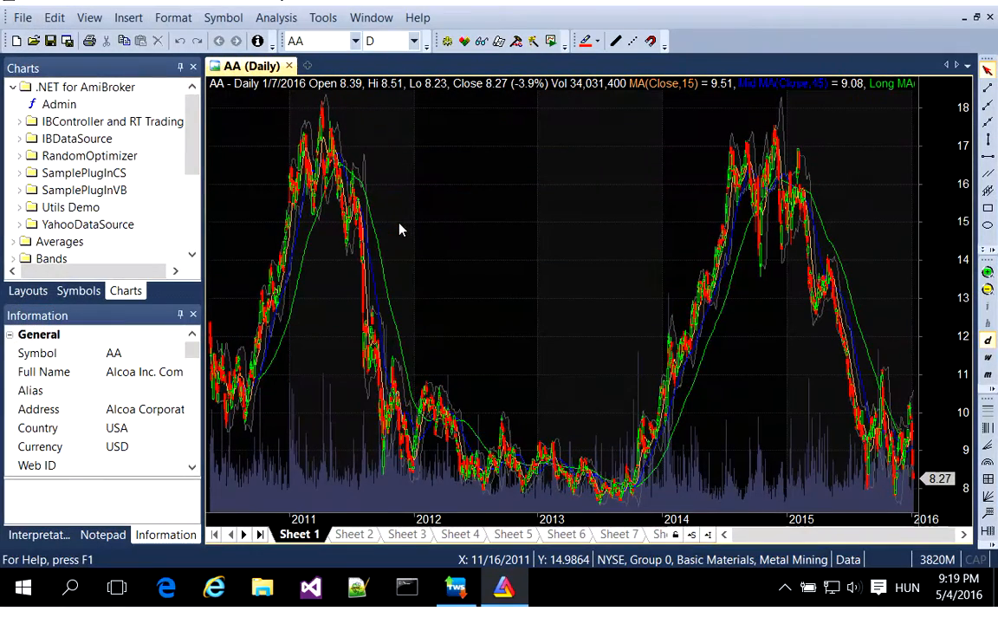
{"action": "double_click", "coordinate": [59, 104]}
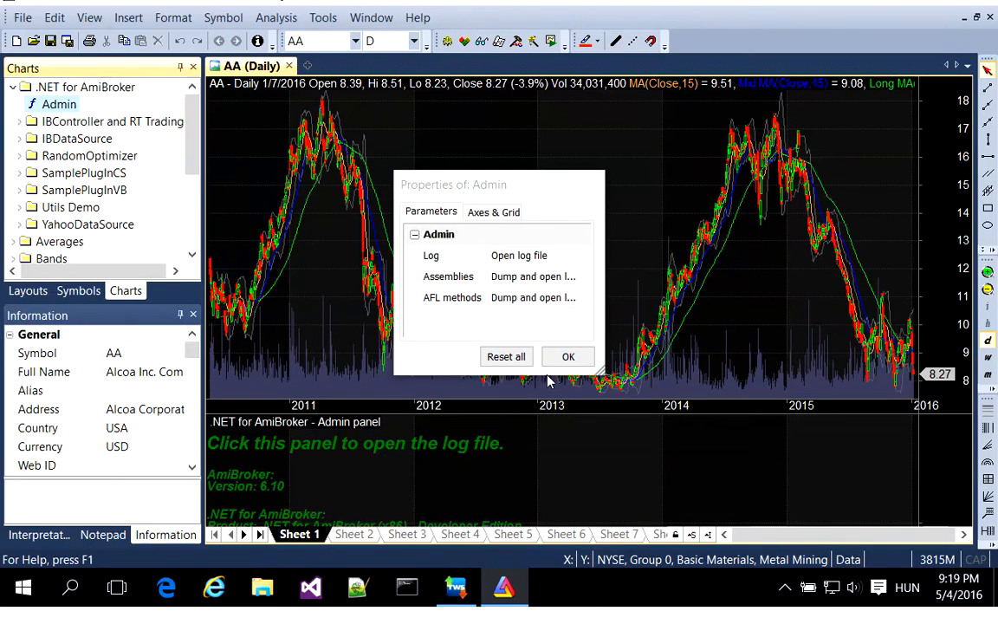
{"action": "left_click", "coordinate": [569, 357]}
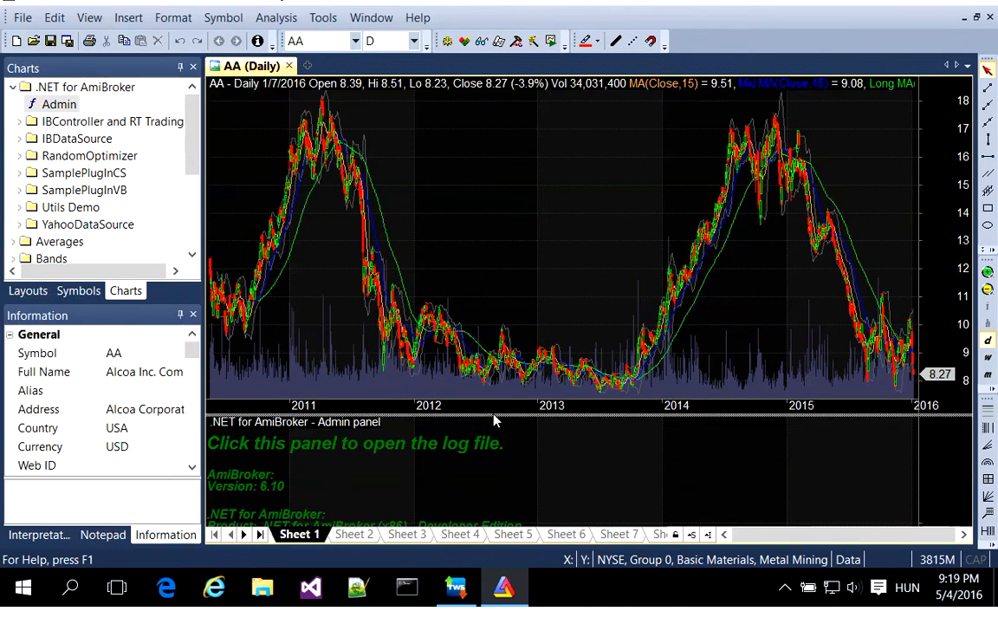
{"action": "left_click_drag", "start_coordinate": [502, 303], "coordinate": [503, 304]}
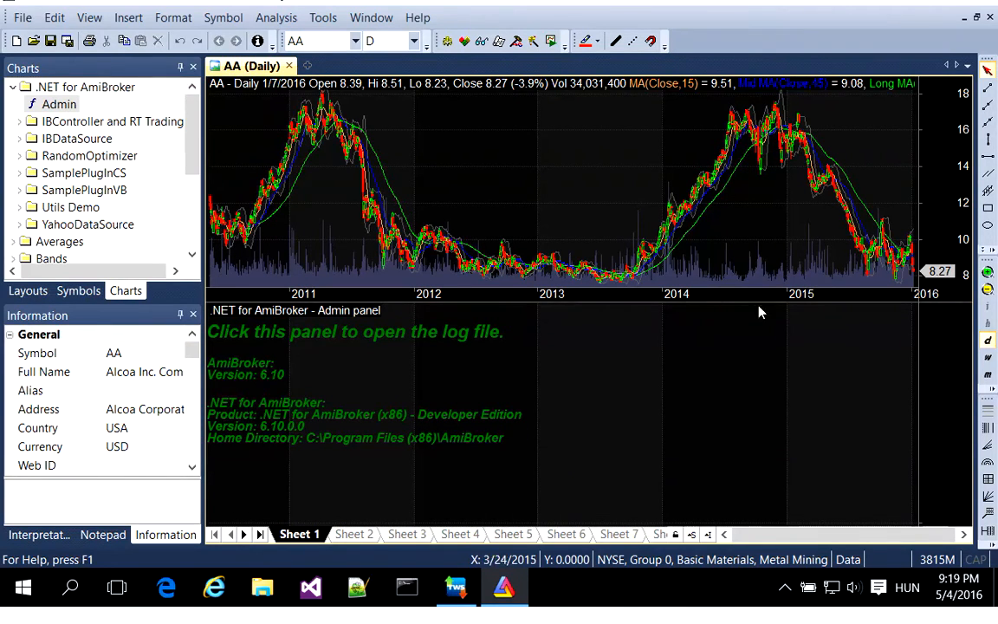
{"action": "left_click", "coordinate": [966, 309]}
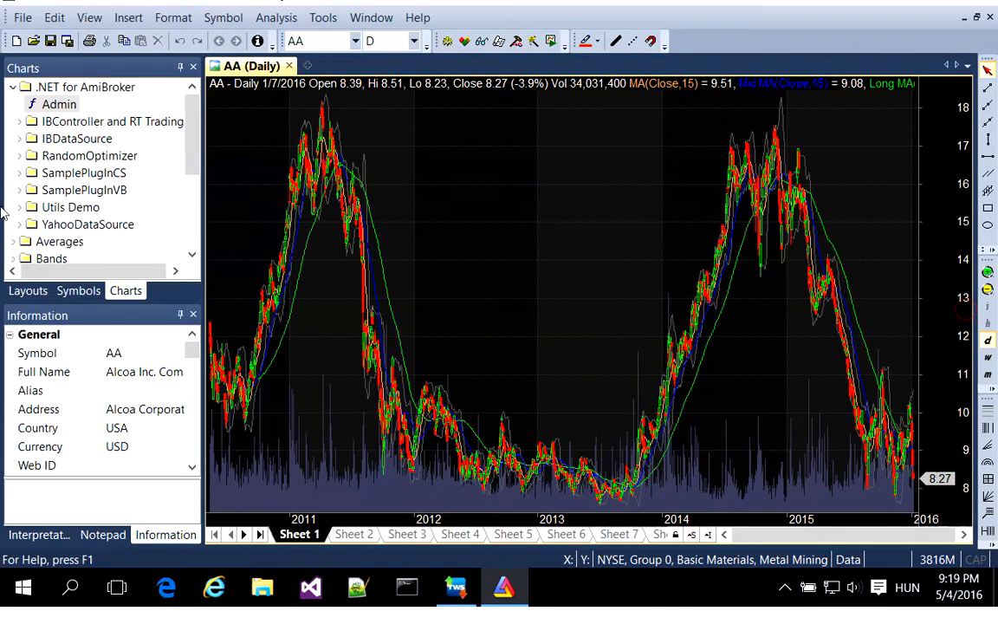
Create a new database in the folder C:\Program Files (x86)\AmiBroker\IB.
{"action": "left_click", "coordinate": [23, 17]}
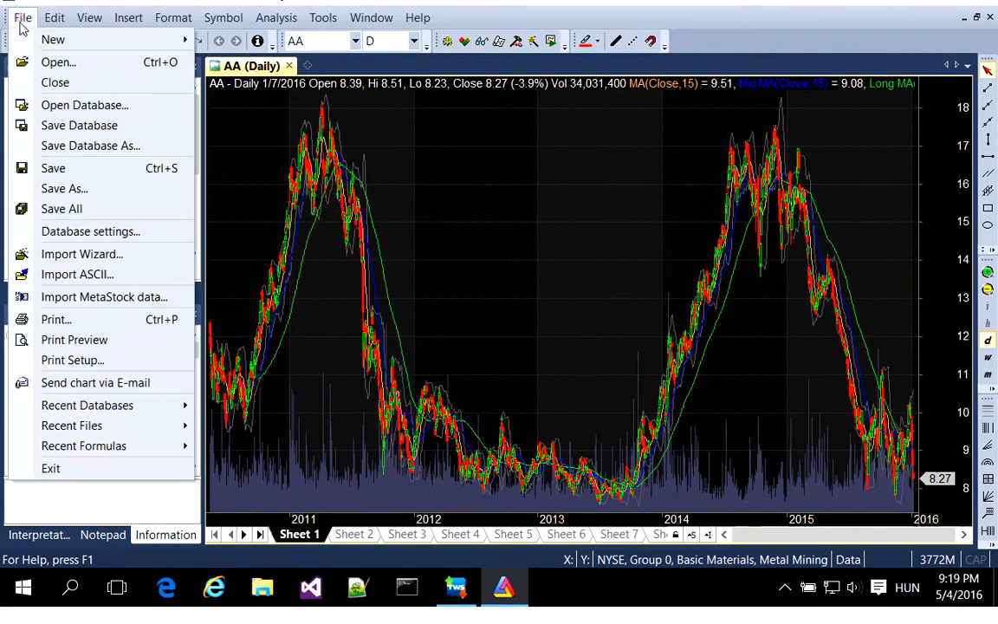
{"action": "left_click", "coordinate": [75, 41]}
{"action": "left_click", "coordinate": [254, 43]}
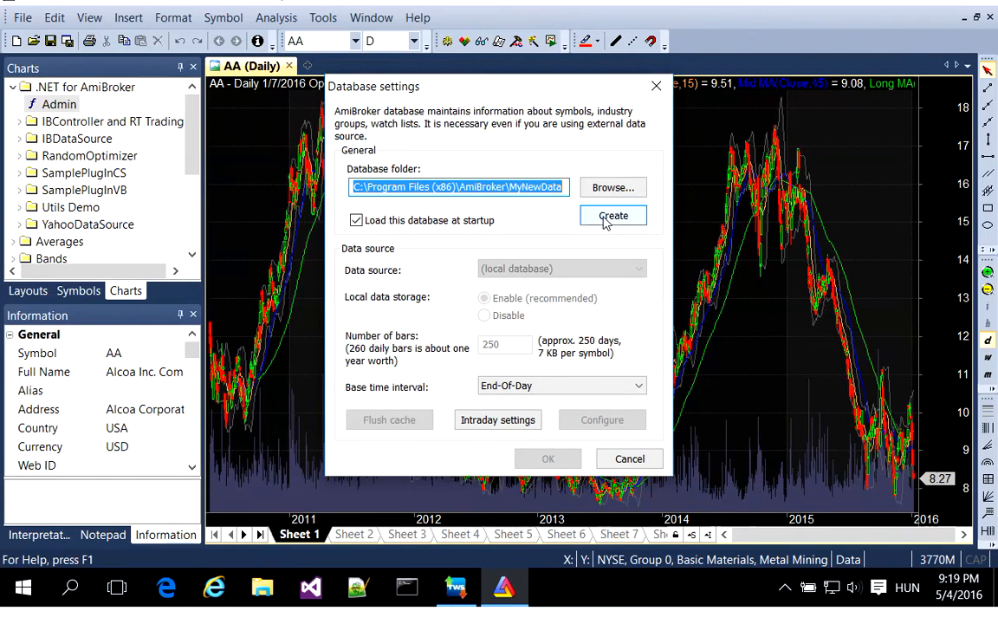
{"action": "left_click_drag", "start_coordinate": [510, 188], "coordinate": [563, 194]}
{"action": "type", "text": "IB"}
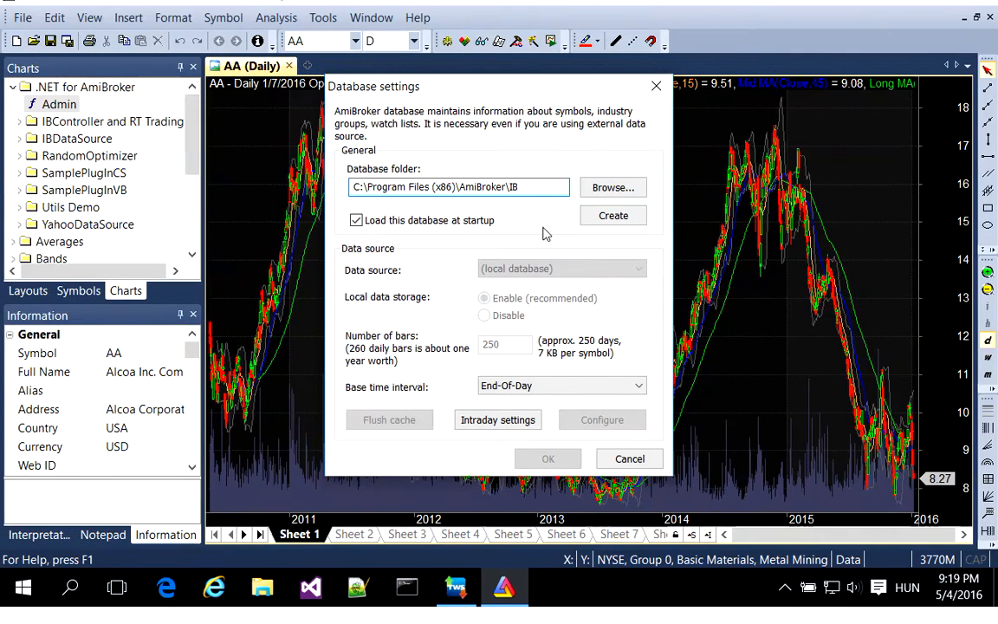
{"action": "left_click", "coordinate": [609, 218]}
Set the database's data source to .NET Data Source Plug-in and its base time interval to Hourly.
{"action": "left_click", "coordinate": [537, 269]}
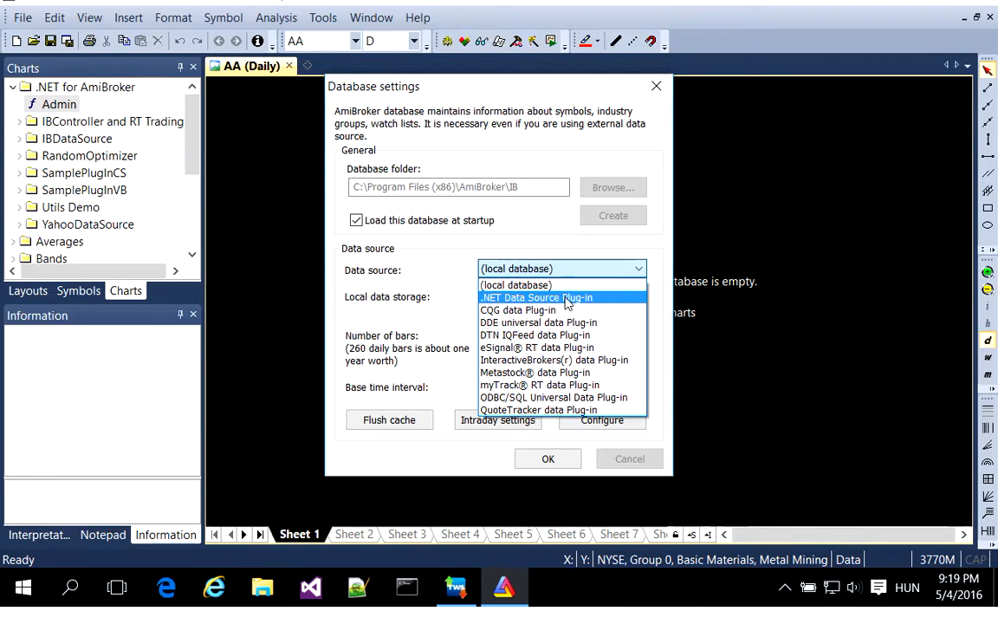
{"action": "left_click", "coordinate": [573, 298]}
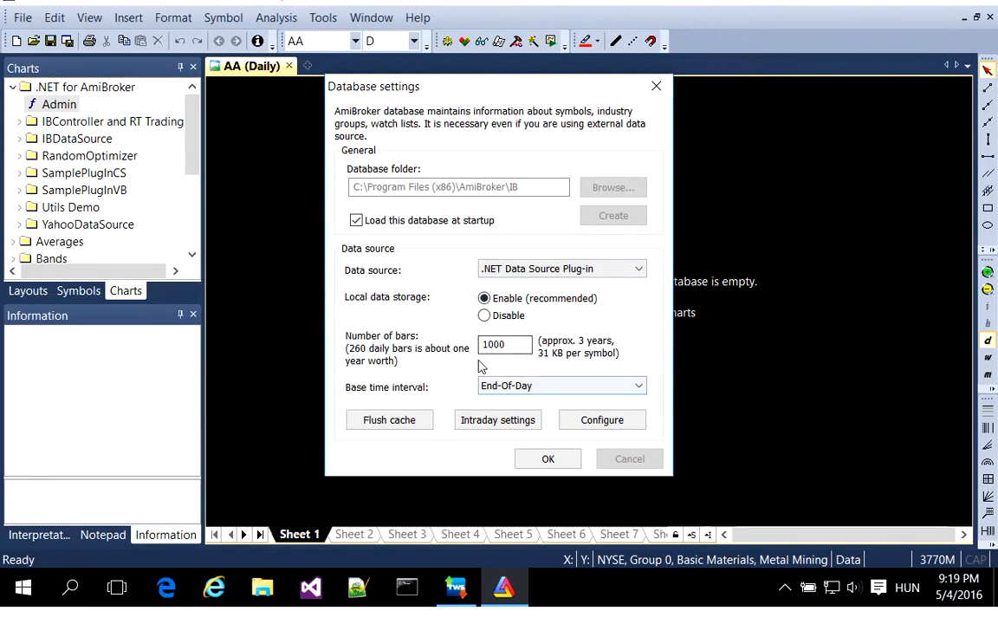
{"action": "left_click", "coordinate": [534, 391]}
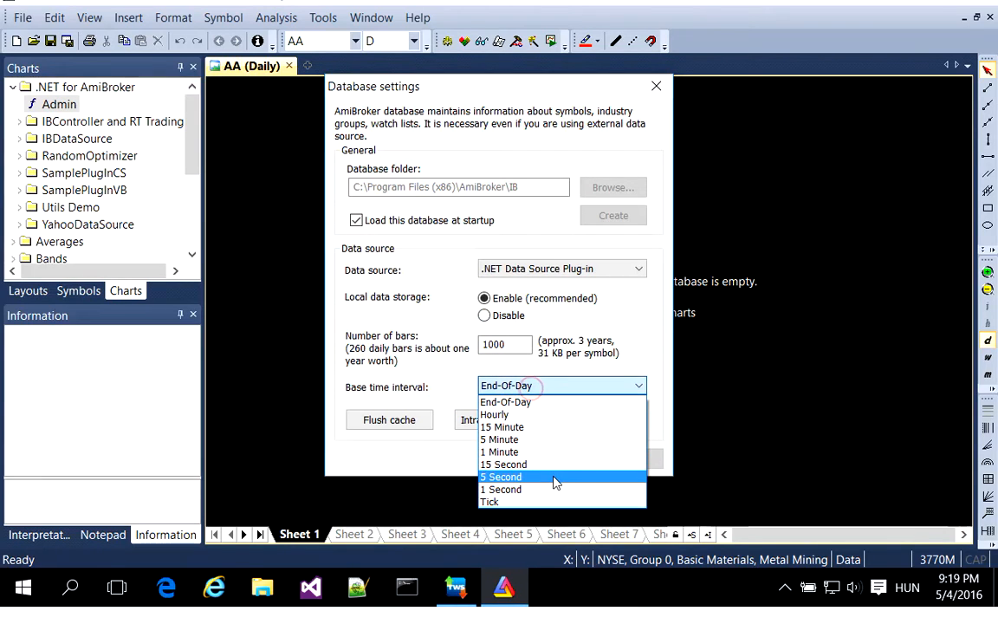
{"action": "left_click", "coordinate": [516, 414]}
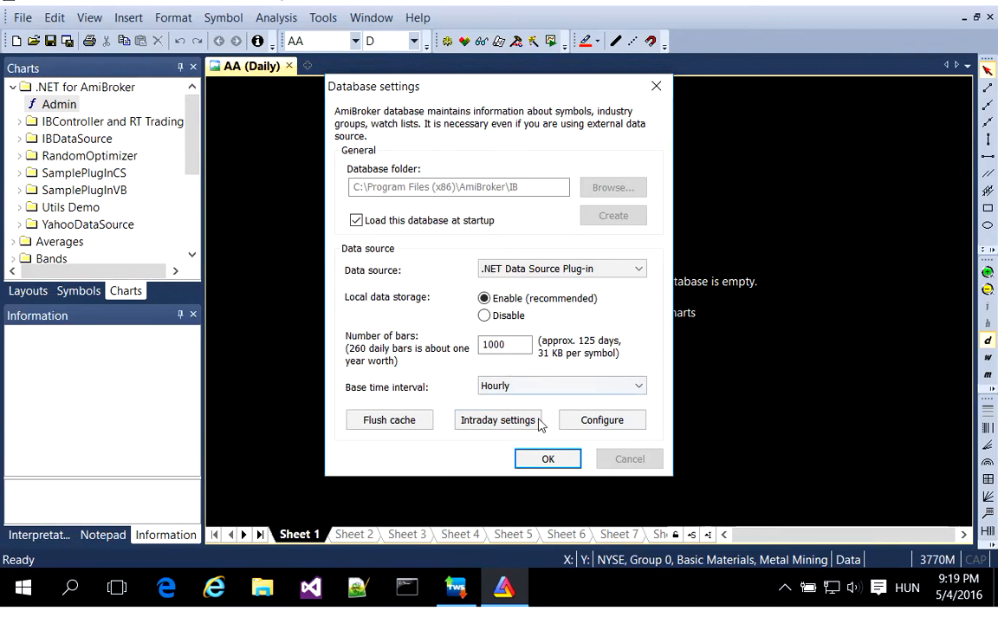
Configure the .NET data source type as Interactive Brokers with its default connection settings, and accept the database settings.
{"action": "left_click", "coordinate": [611, 424]}
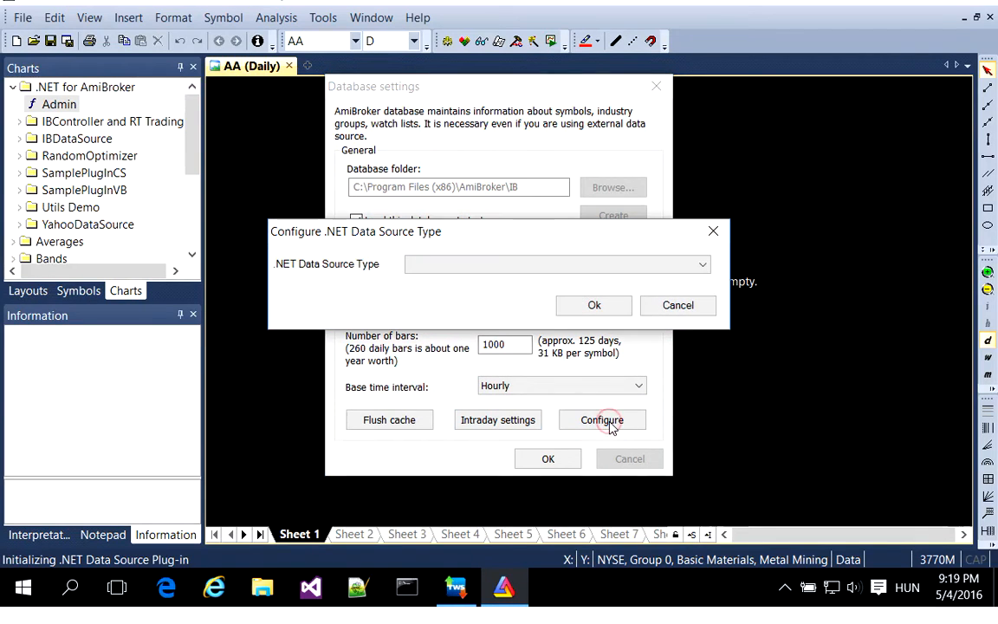
{"action": "left_click_drag", "start_coordinate": [436, 244], "coordinate": [563, 312]}
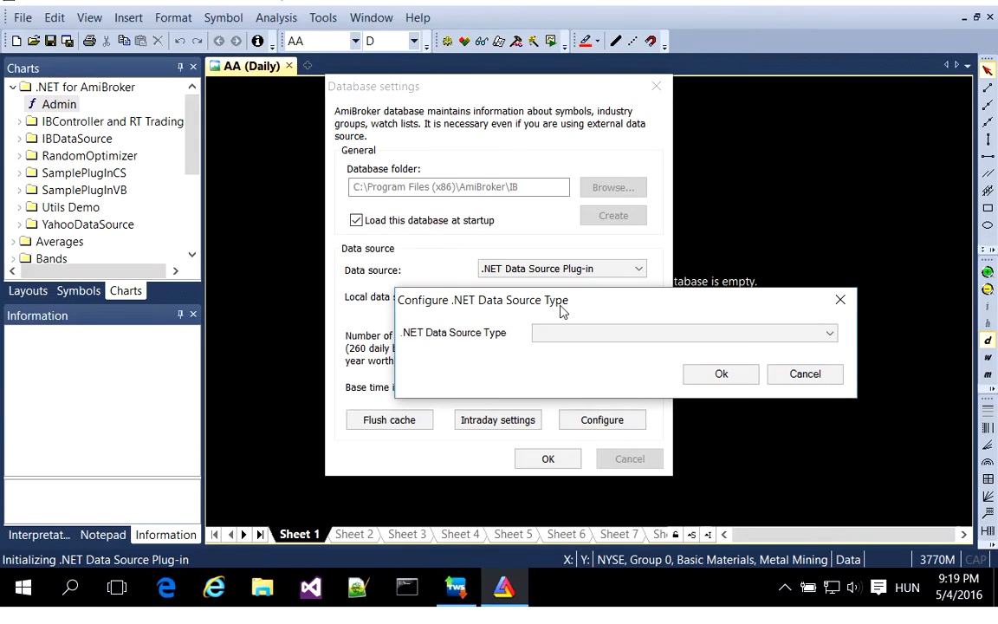
{"action": "left_click", "coordinate": [597, 340]}
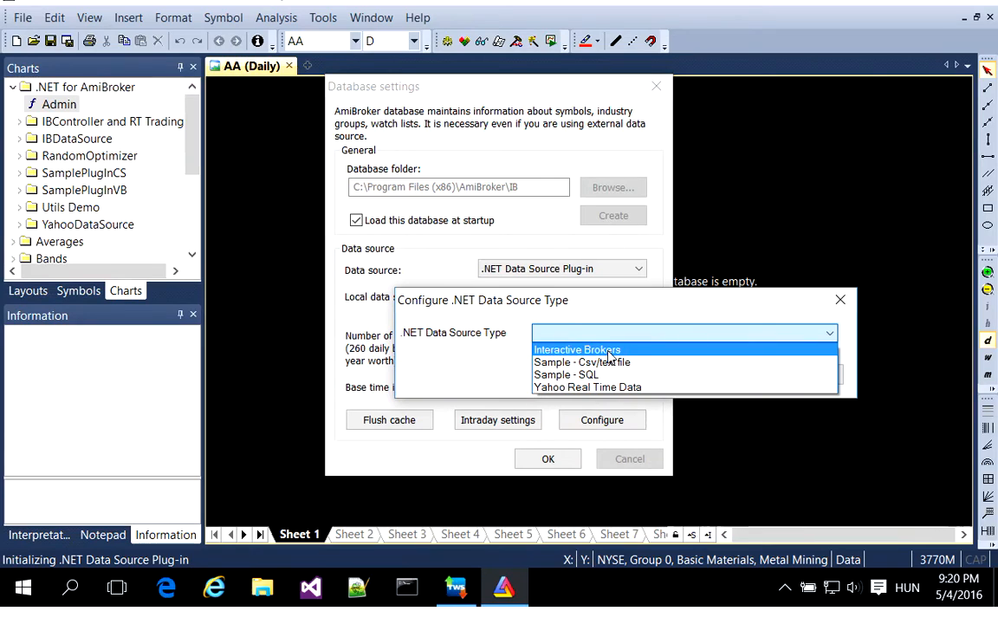
{"action": "left_click", "coordinate": [609, 351]}
{"action": "left_click", "coordinate": [722, 372]}
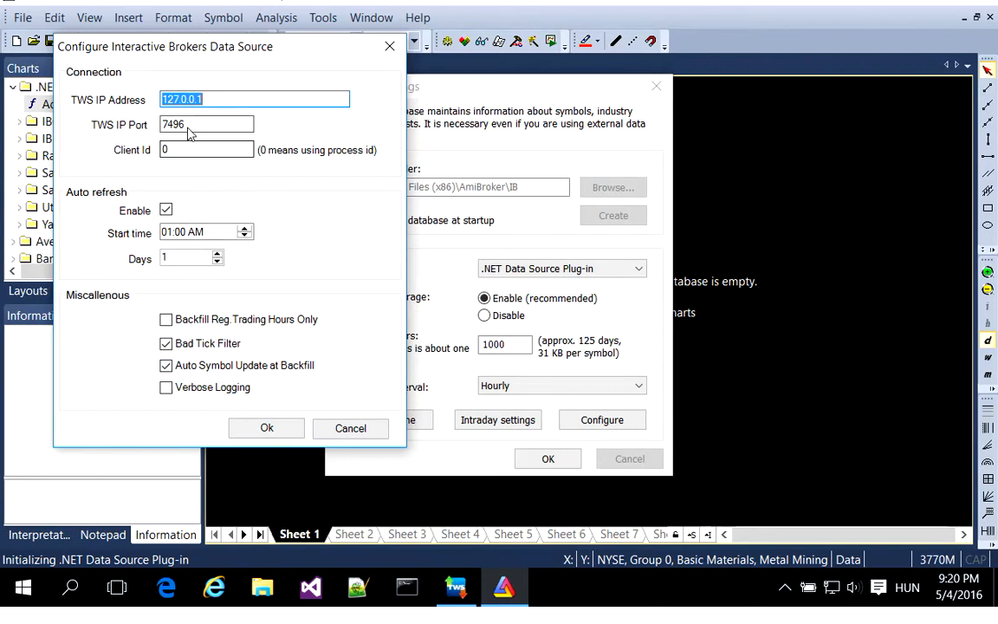
{"action": "left_click", "coordinate": [260, 428]}
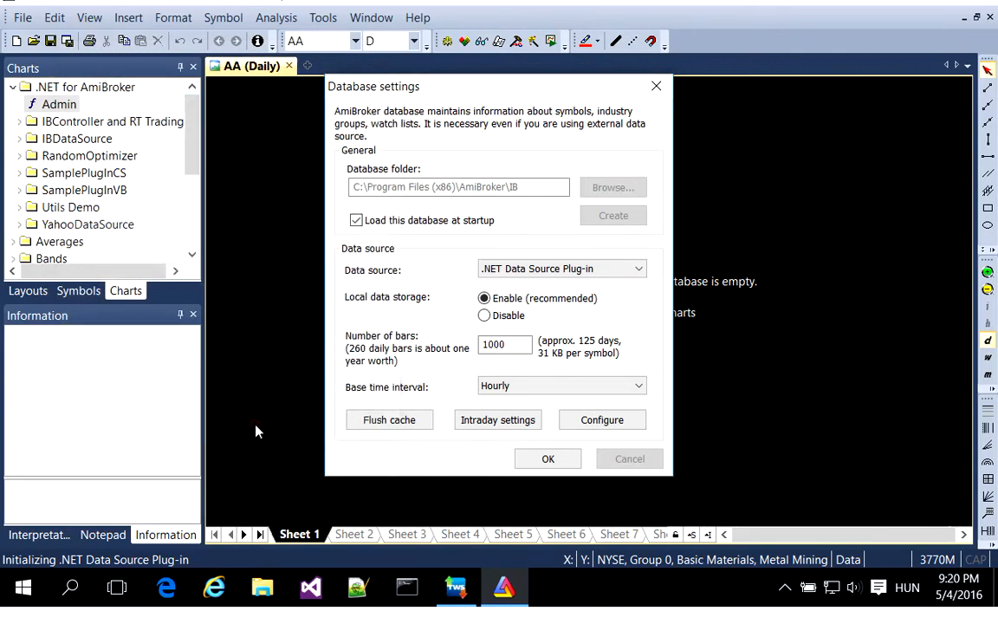
{"action": "left_click", "coordinate": [551, 459]}
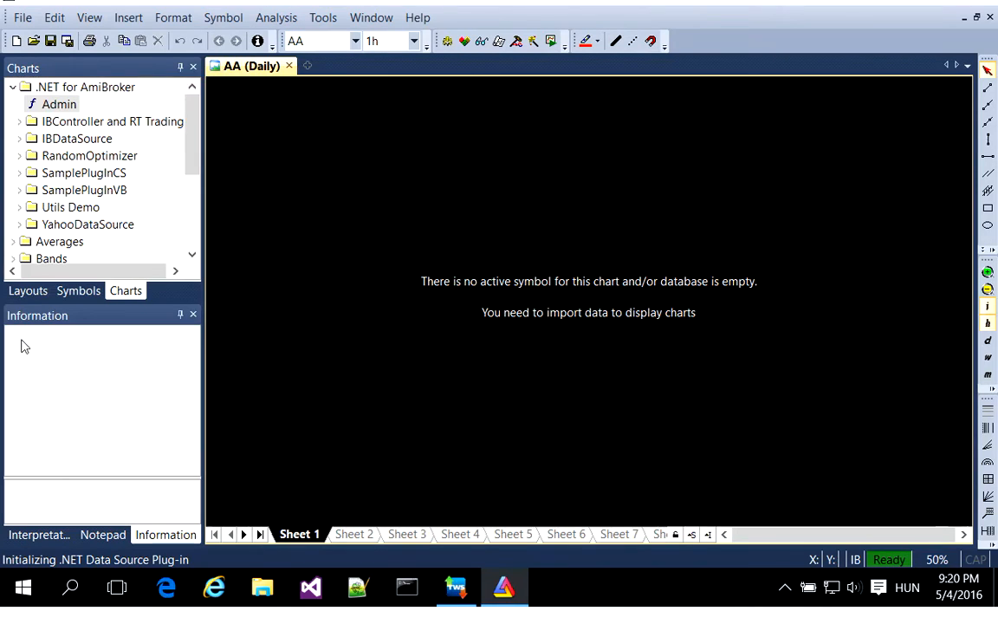
Show the database's symbol list and check the data plug-in's connection status.
{"action": "left_click", "coordinate": [77, 292]}
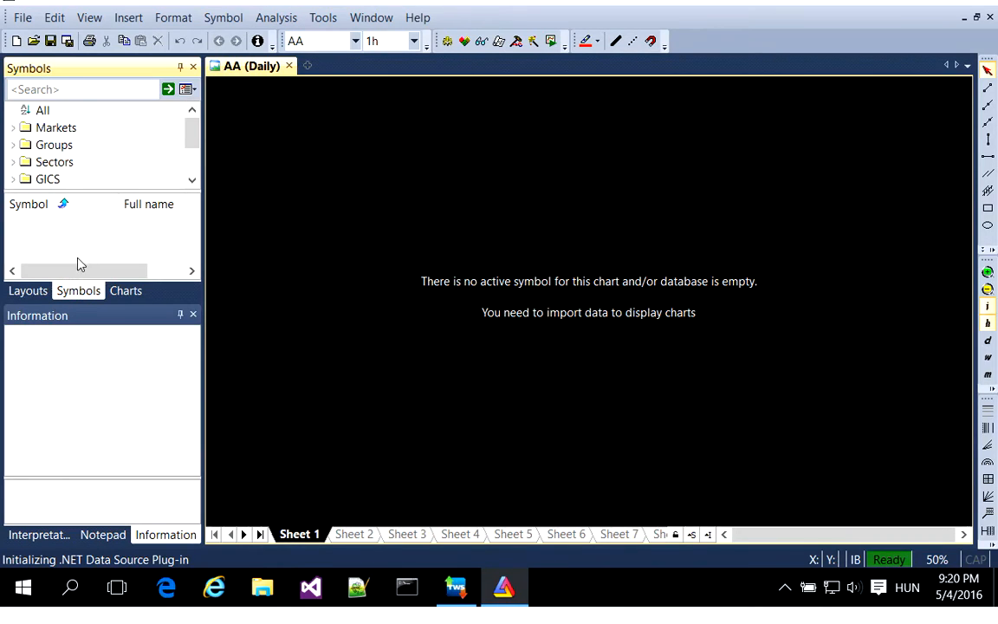
{"action": "mouse_move", "coordinate": [896, 565]}
{"action": "left_click", "coordinate": [222, 17]}
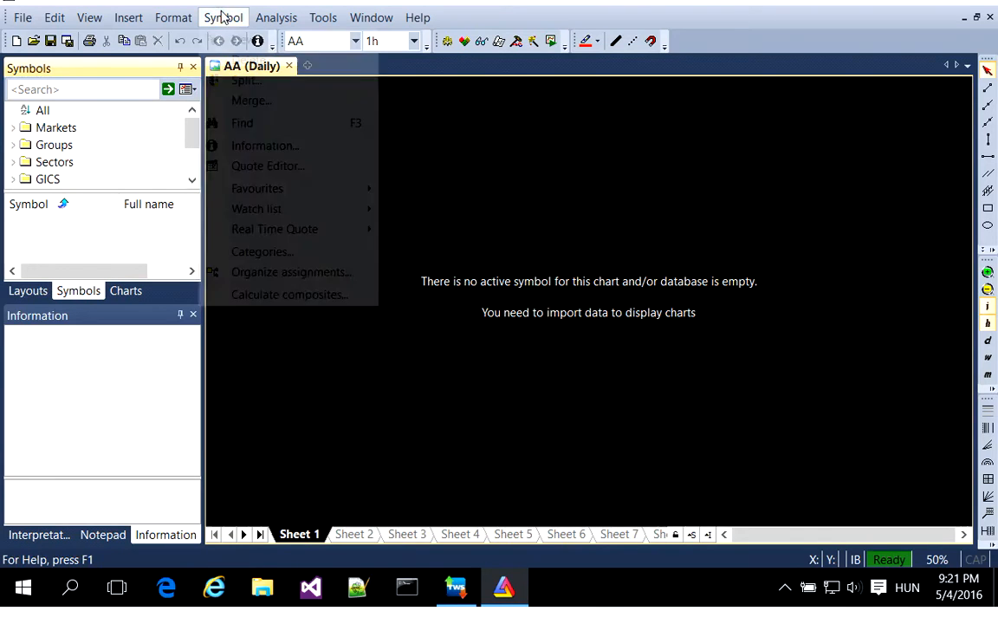
{"action": "left_click", "coordinate": [270, 41]}
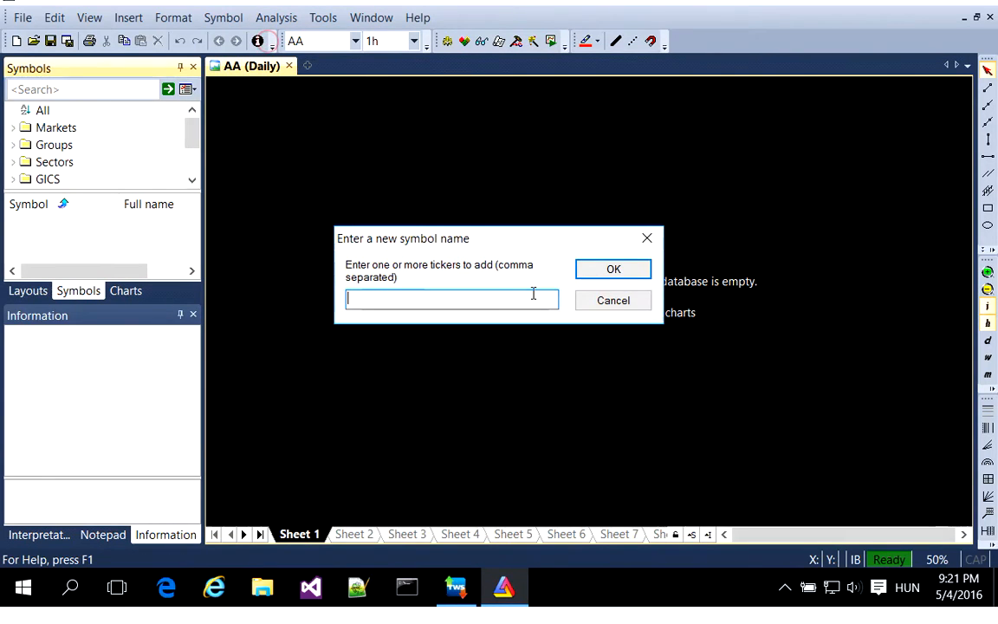
{"action": "left_click", "coordinate": [635, 302]}
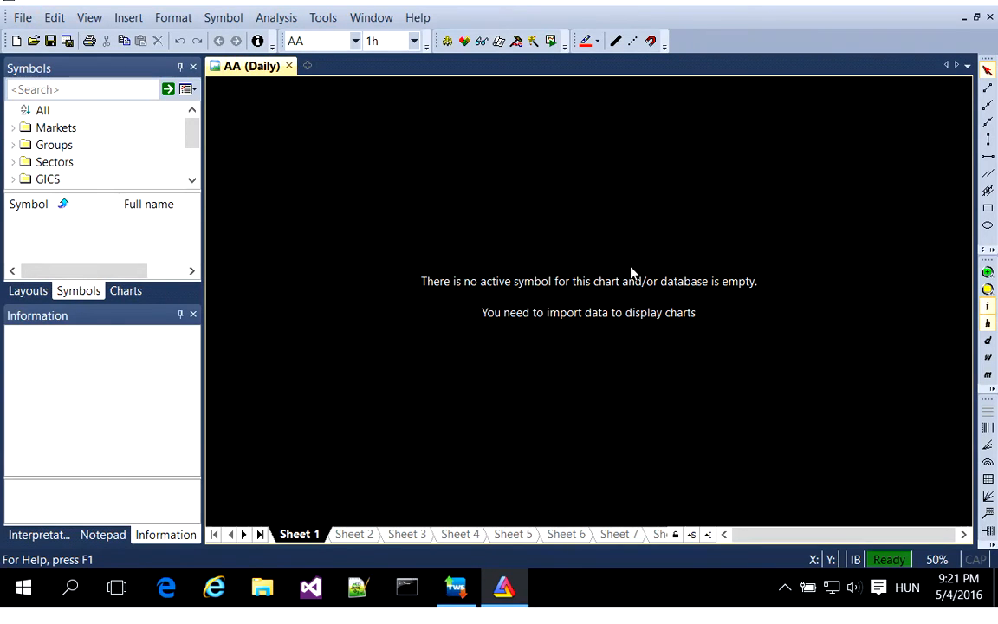
Search for IB contracts with symbol EUR and type Cash, and look through the matching contracts.
{"action": "right_click", "coordinate": [892, 560]}
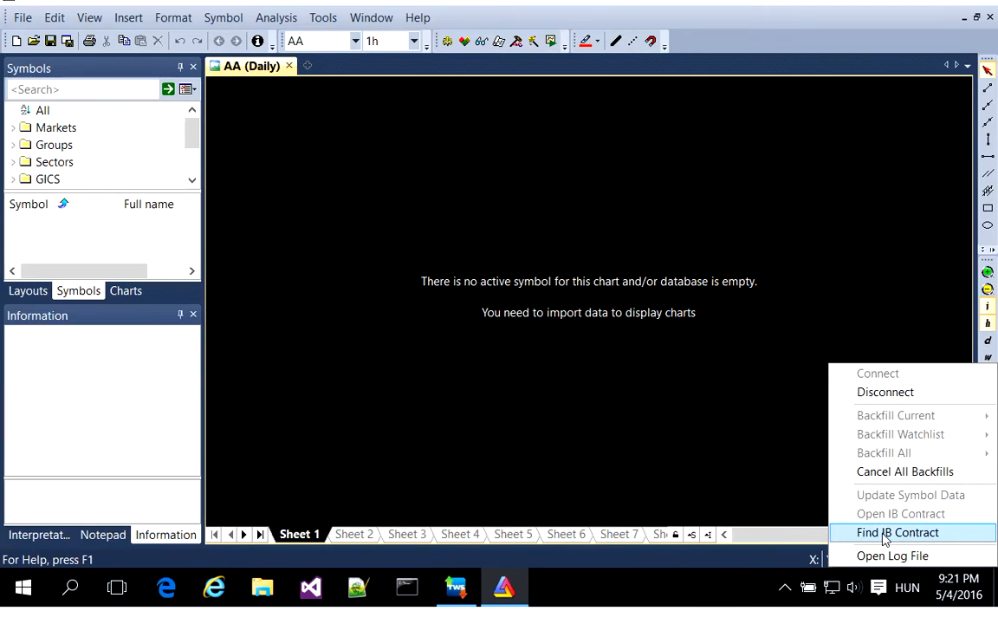
{"action": "left_click", "coordinate": [886, 533]}
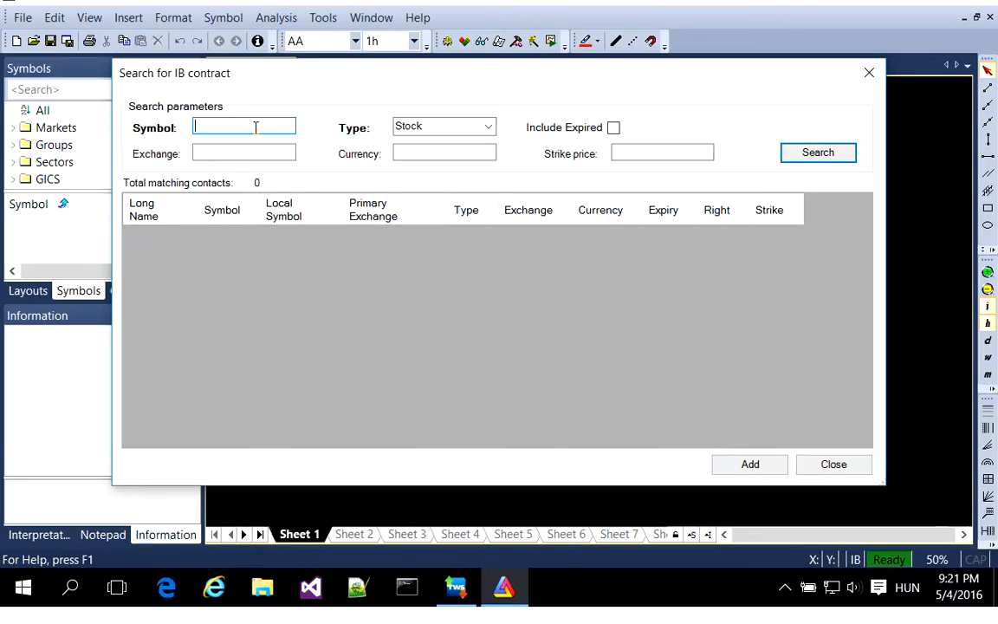
{"action": "type", "text": "EUR"}
{"action": "key", "text": "Tab"}
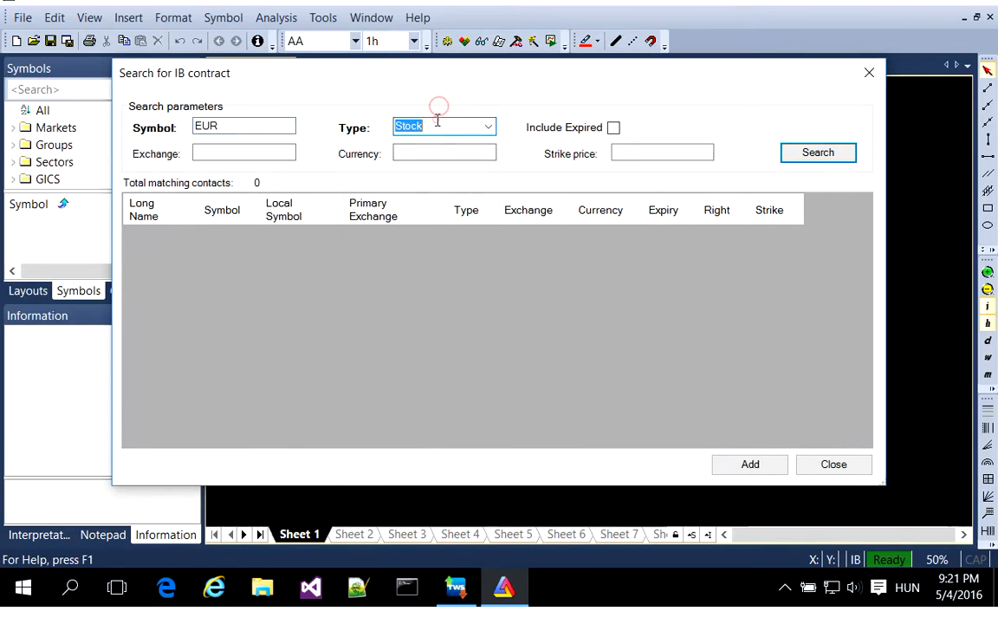
{"action": "left_click", "coordinate": [487, 126]}
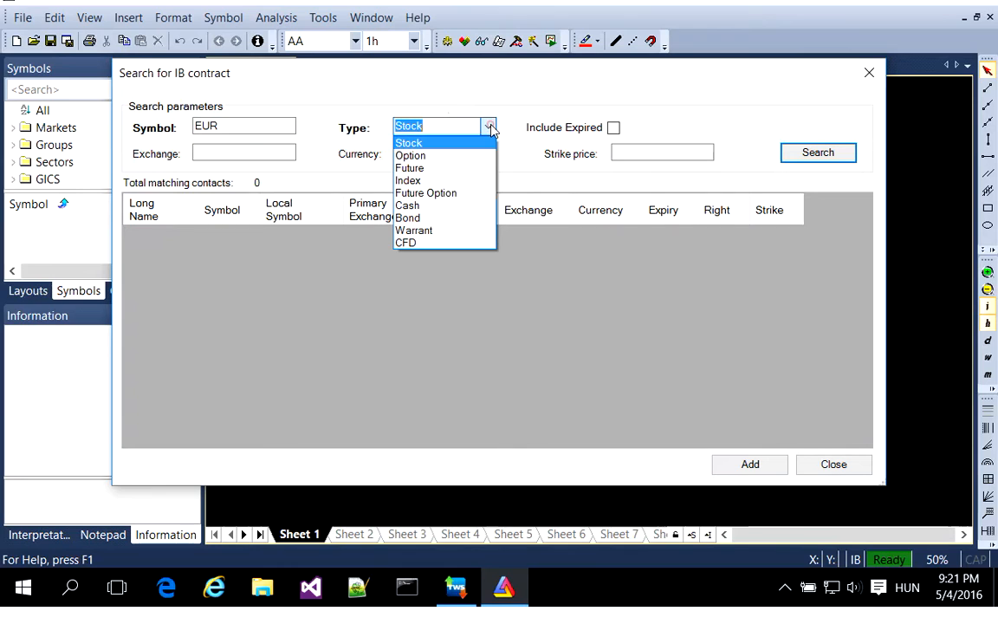
{"action": "left_click", "coordinate": [438, 207]}
{"action": "left_click", "coordinate": [806, 155]}
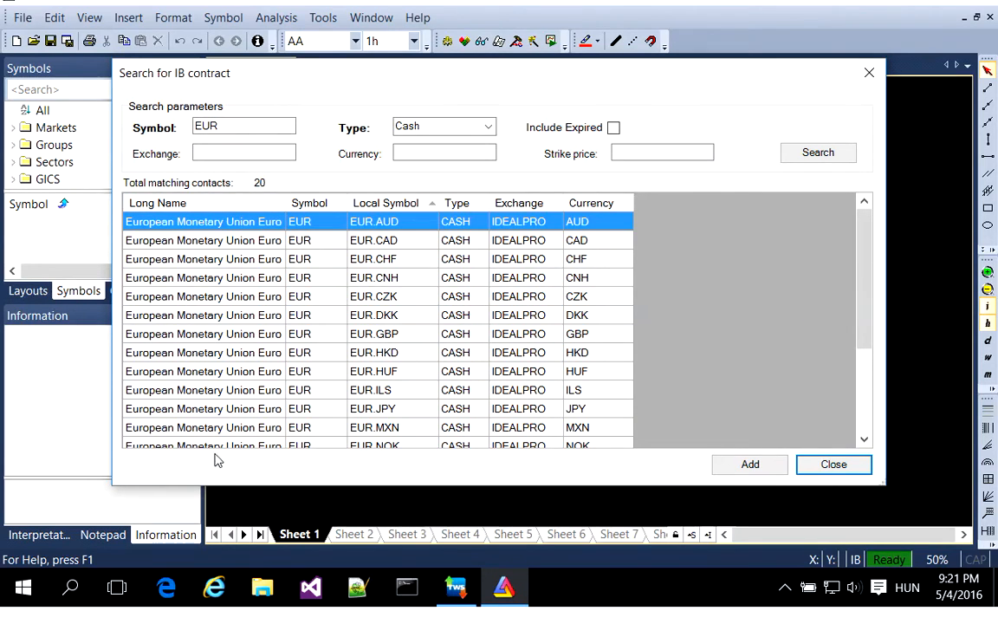
{"action": "left_click_drag", "start_coordinate": [864, 247], "coordinate": [814, 238]}
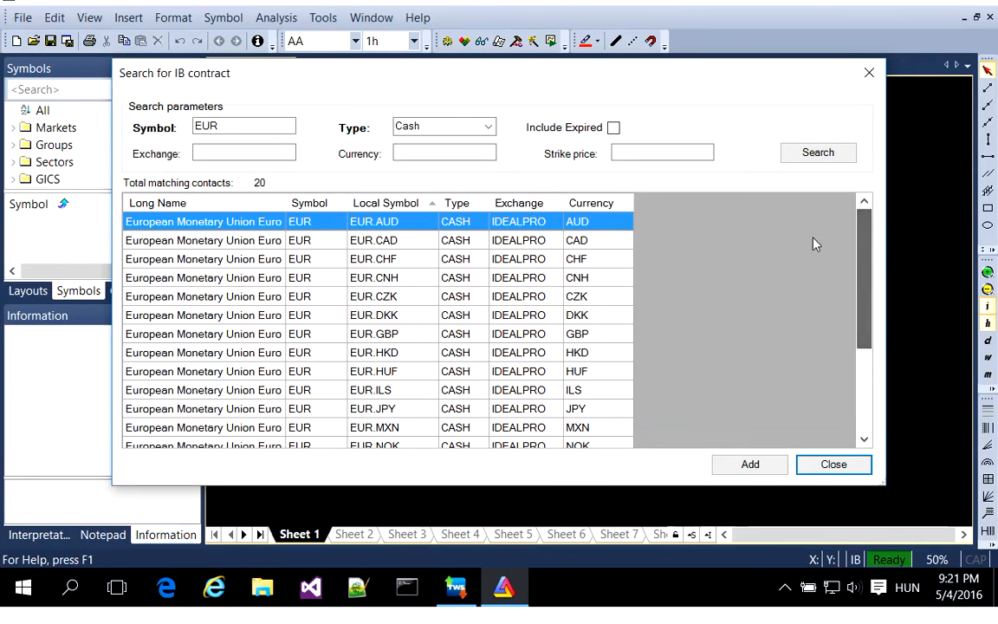
Add the EUR.AUD, EUR.CAD, EUR.CHF, EUR.GBP and EUR.USD contracts to the database and close the contract search.
{"action": "left_click", "coordinate": [393, 223], "text": "ctrl"}
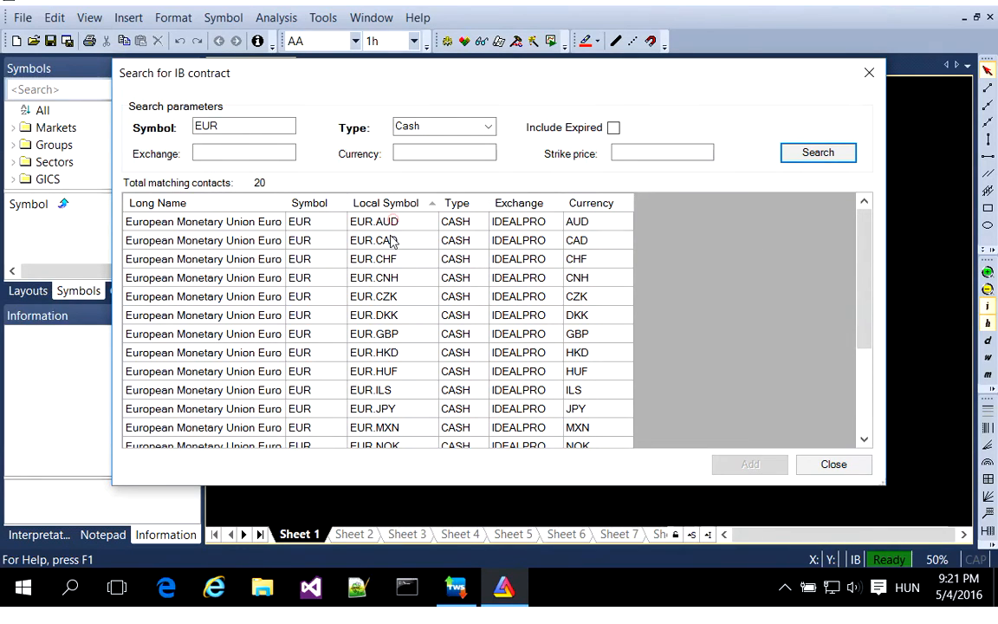
{"action": "left_click", "coordinate": [381, 219], "text": "ctrl"}
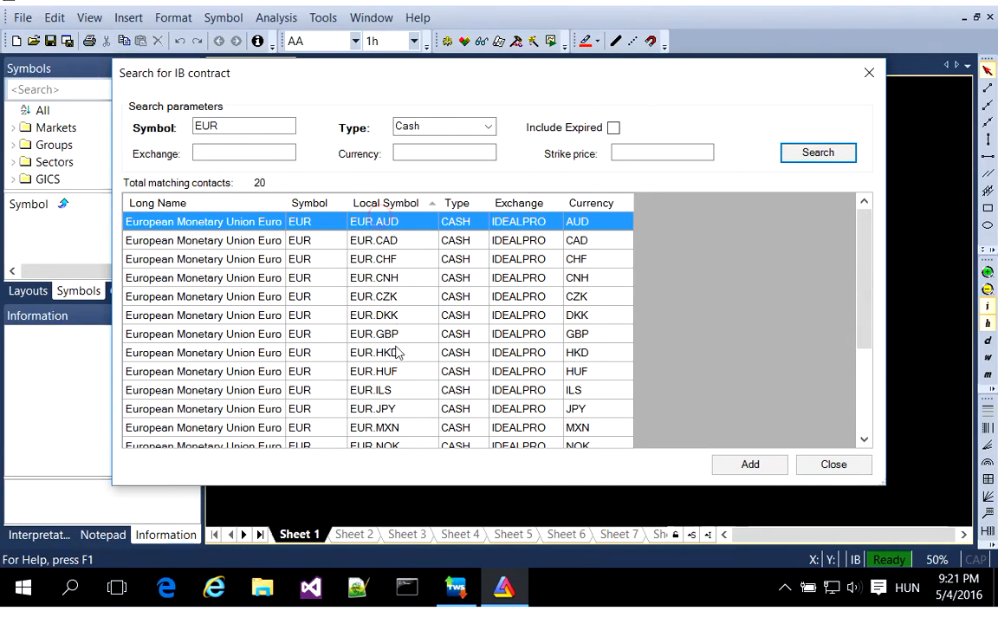
{"action": "left_click", "coordinate": [407, 241], "text": "ctrl"}
{"action": "left_click", "coordinate": [403, 259], "text": "ctrl"}
{"action": "scroll", "coordinate": [427, 369], "scroll_direction": "down", "scroll_amount": 2}
{"action": "scroll", "coordinate": [427, 368], "scroll_direction": "down", "scroll_amount": 1}
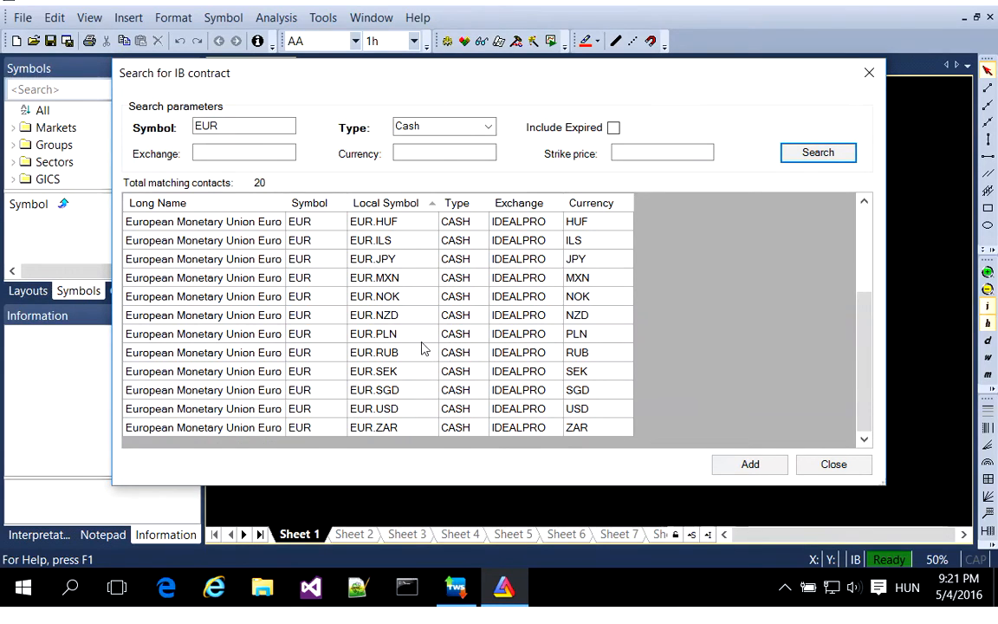
{"action": "scroll", "coordinate": [479, 270], "scroll_direction": "up", "scroll_amount": 1}
{"action": "left_click", "coordinate": [396, 242], "text": "ctrl"}
{"action": "scroll", "coordinate": [430, 363], "scroll_direction": "down", "scroll_amount": 1}
{"action": "left_click", "coordinate": [390, 408], "text": "ctrl"}
{"action": "left_click", "coordinate": [750, 464]}
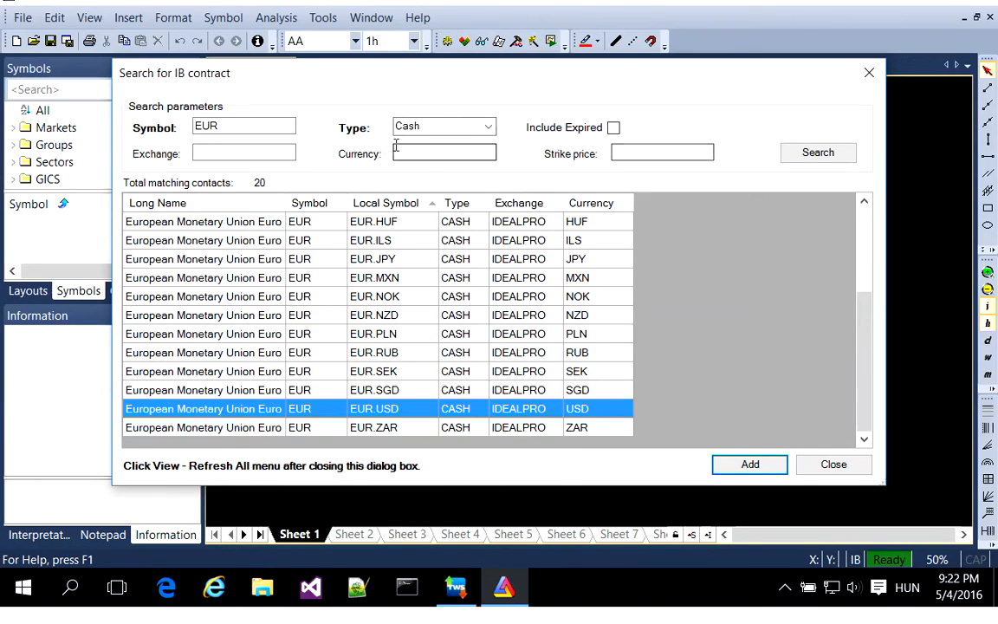
{"action": "left_click", "coordinate": [810, 465]}
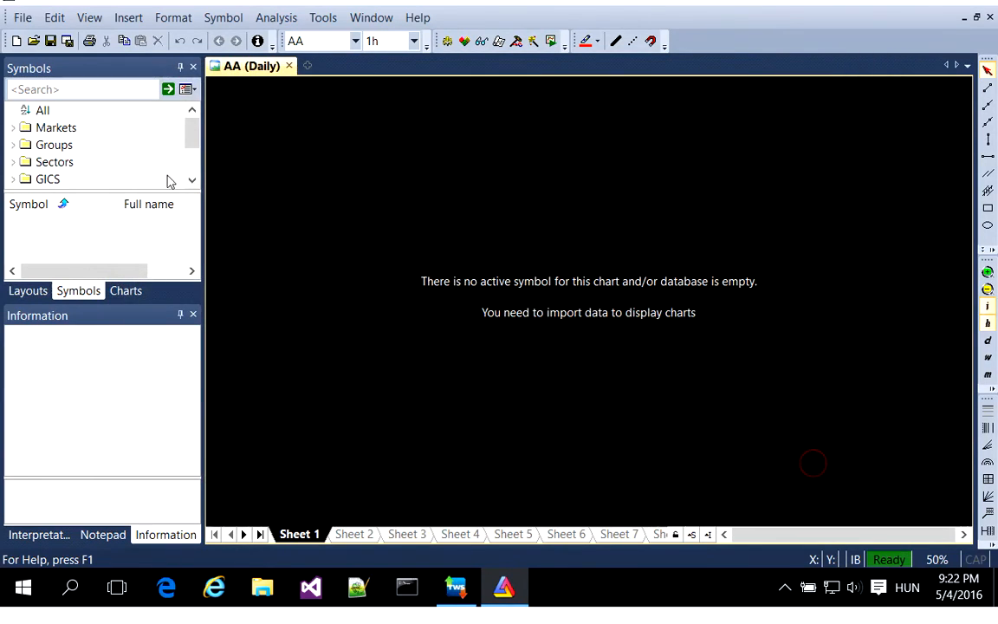
Refresh all views and enlarge the symbol list so that all the added EUR symbols fit.
{"action": "left_click", "coordinate": [90, 17]}
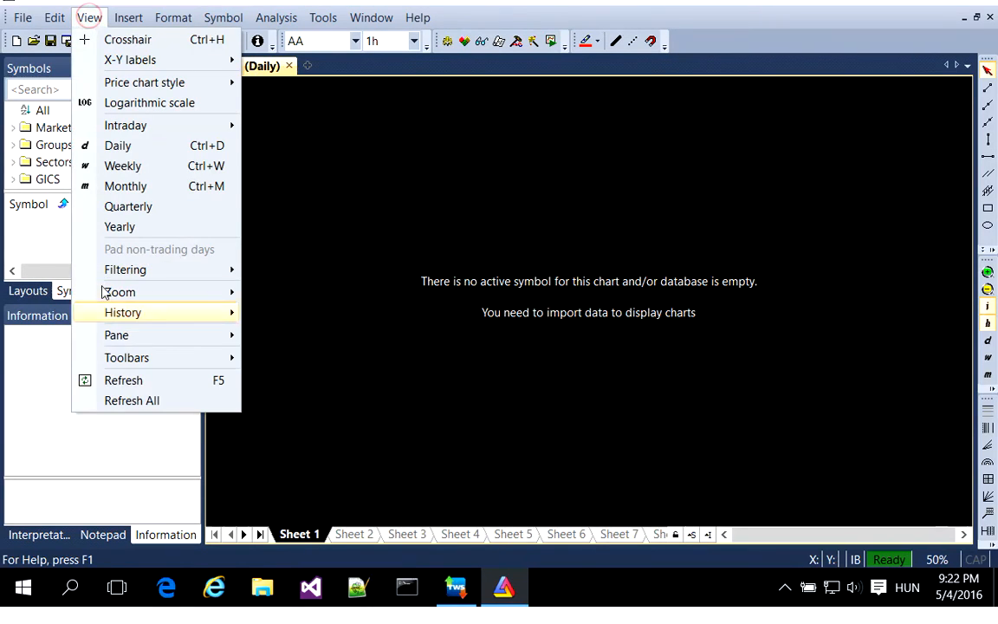
{"action": "left_click", "coordinate": [152, 404]}
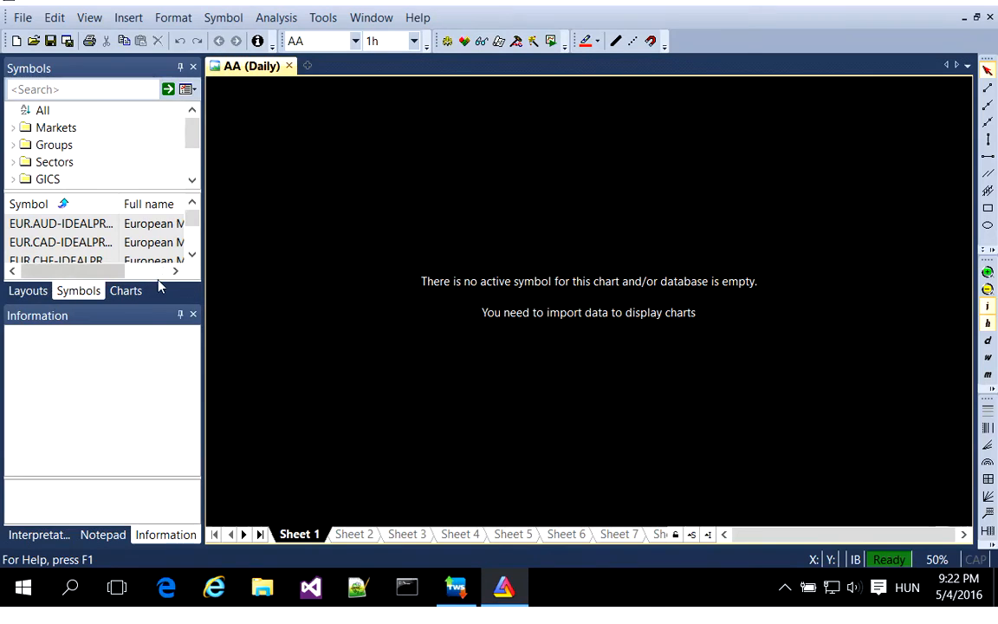
{"action": "left_click_drag", "start_coordinate": [83, 304], "coordinate": [83, 361]}
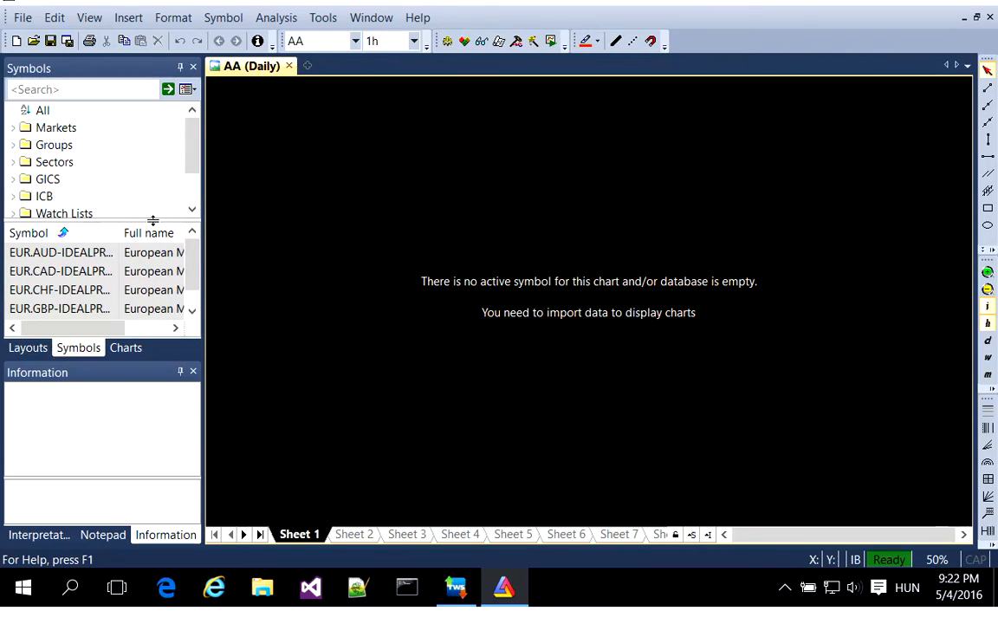
{"action": "left_click_drag", "start_coordinate": [152, 220], "coordinate": [149, 148]}
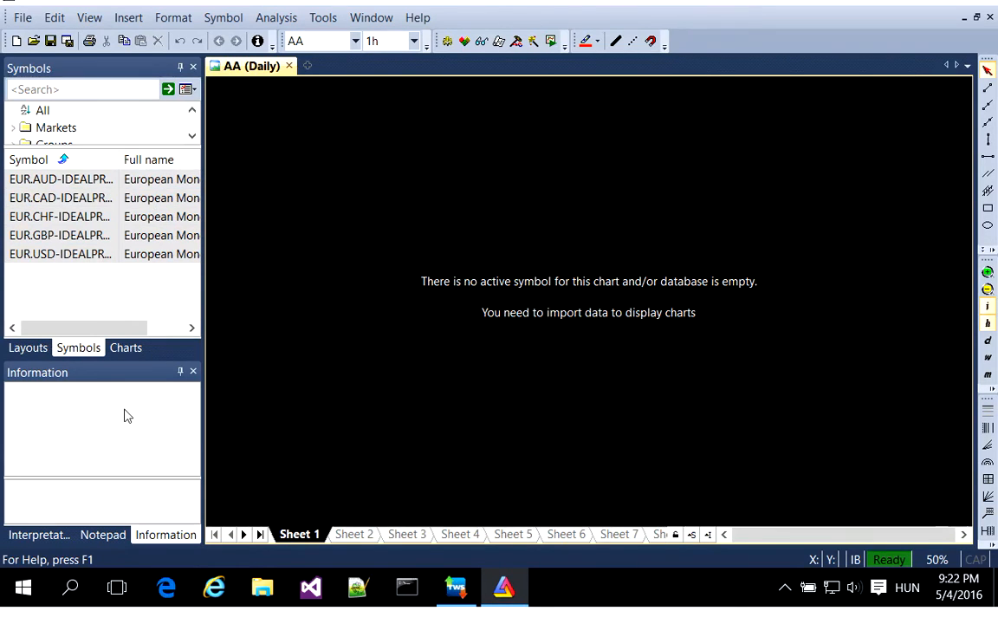
Display the EUR.AUD chart and look through its symbol information, including the contract specification.
{"action": "left_click", "coordinate": [57, 184]}
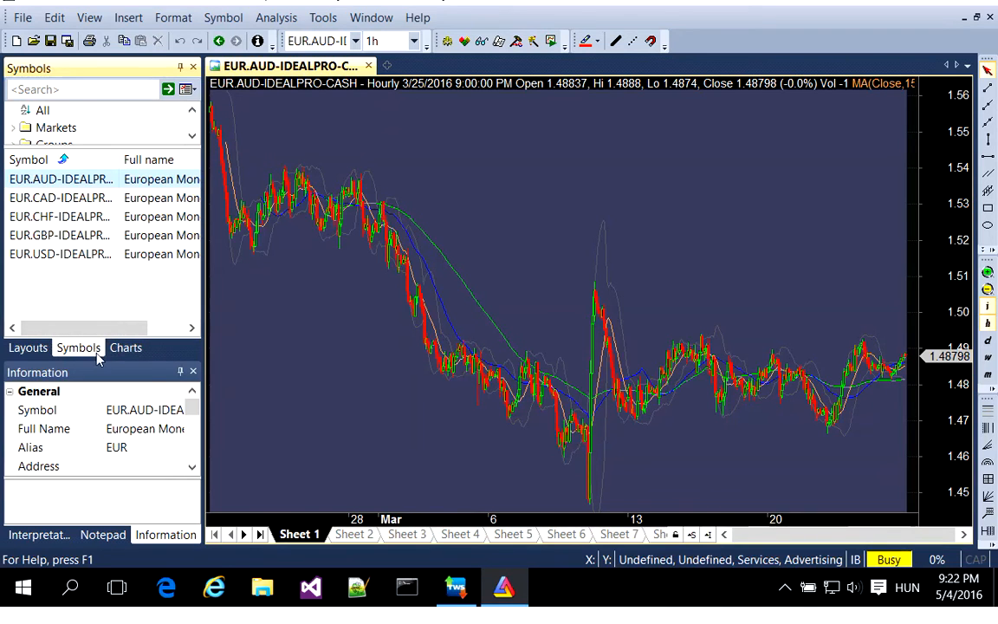
{"action": "left_click_drag", "start_coordinate": [97, 359], "coordinate": [74, 251]}
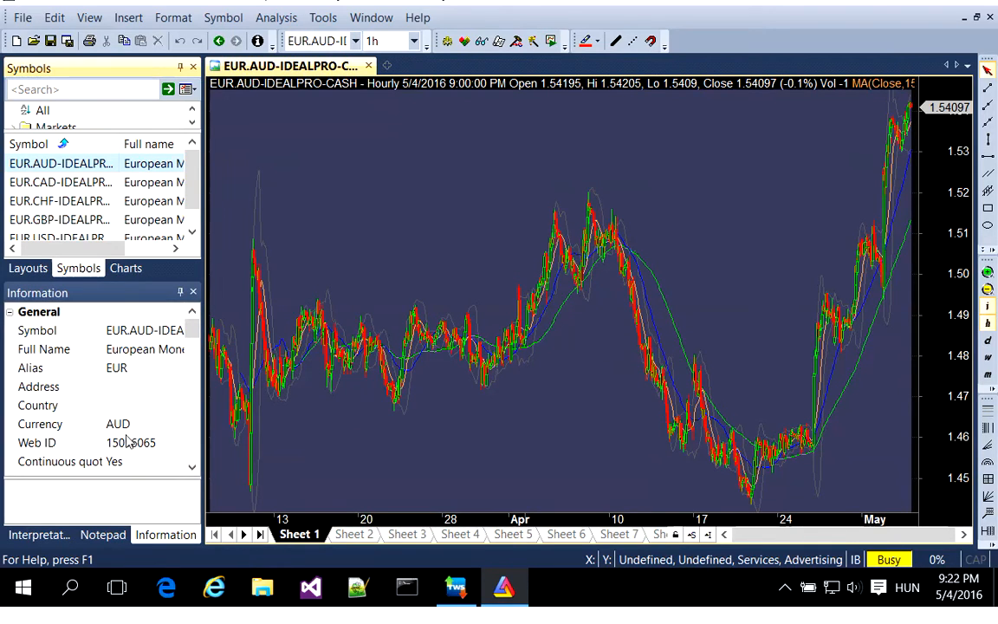
{"action": "left_click", "coordinate": [192, 467]}
{"action": "left_click", "coordinate": [192, 467]}
{"action": "left_click", "coordinate": [192, 467]}
{"action": "left_click", "coordinate": [193, 467]}
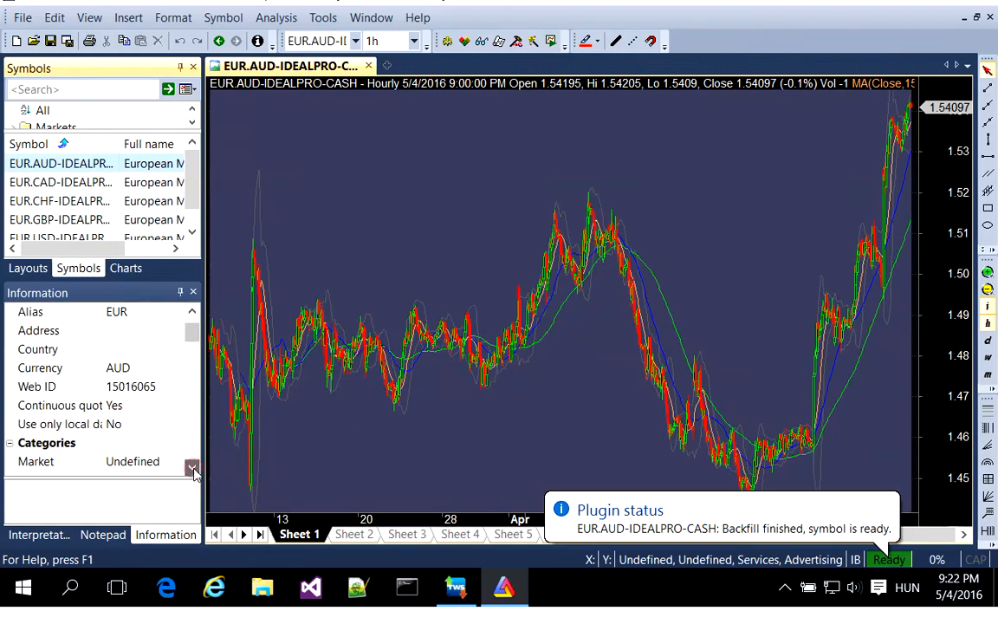
{"action": "left_click", "coordinate": [193, 467]}
{"action": "left_click_drag", "start_coordinate": [192, 338], "coordinate": [194, 372]}
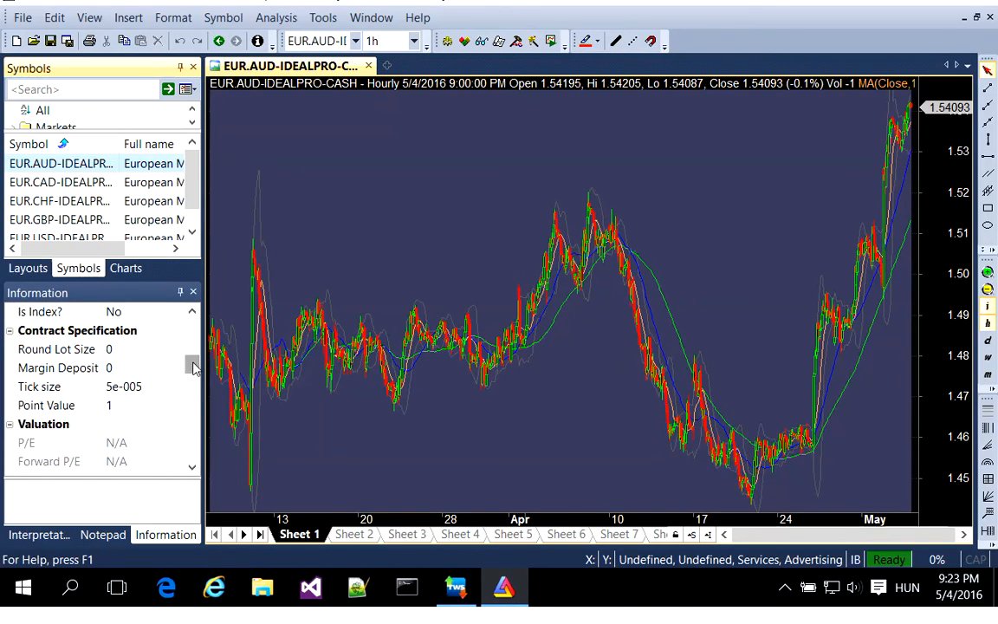
Review the data plug-in's backfill periods for the current symbol and for watchlists.
{"action": "right_click", "coordinate": [855, 558]}
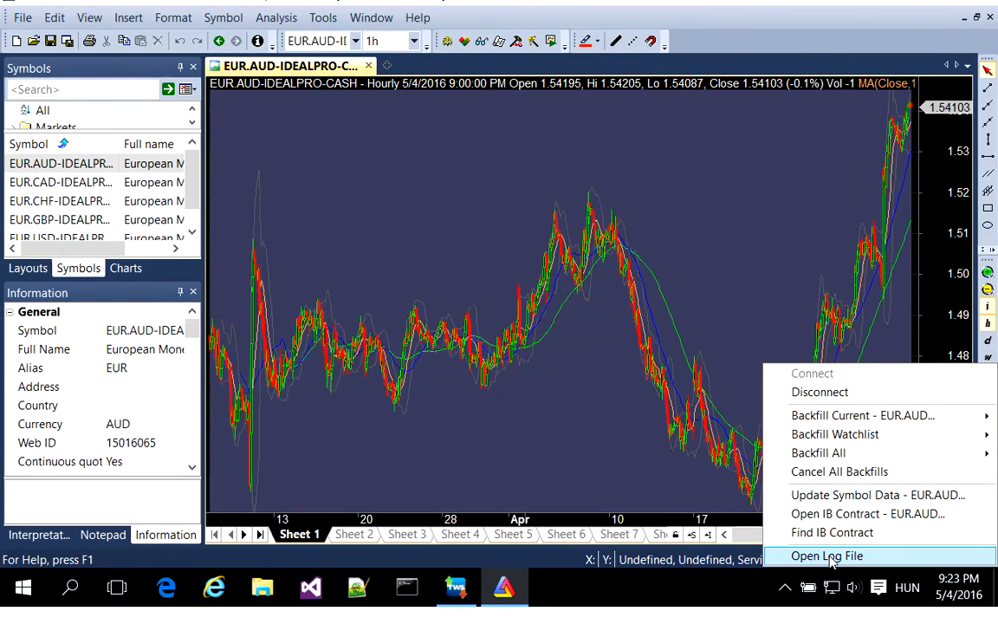
{"action": "mouse_move", "coordinate": [848, 420]}
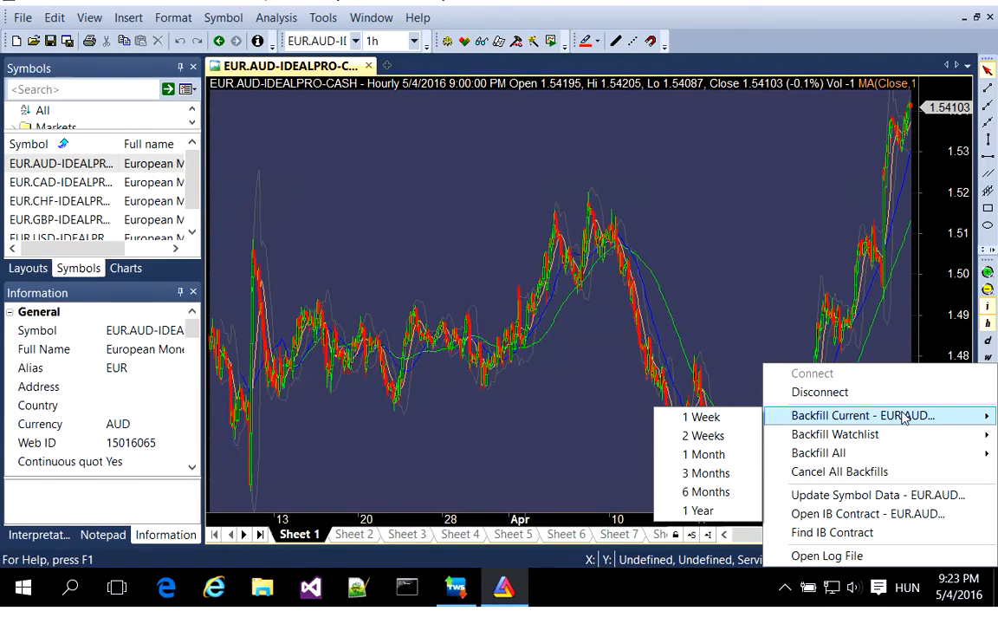
{"action": "mouse_move", "coordinate": [850, 440]}
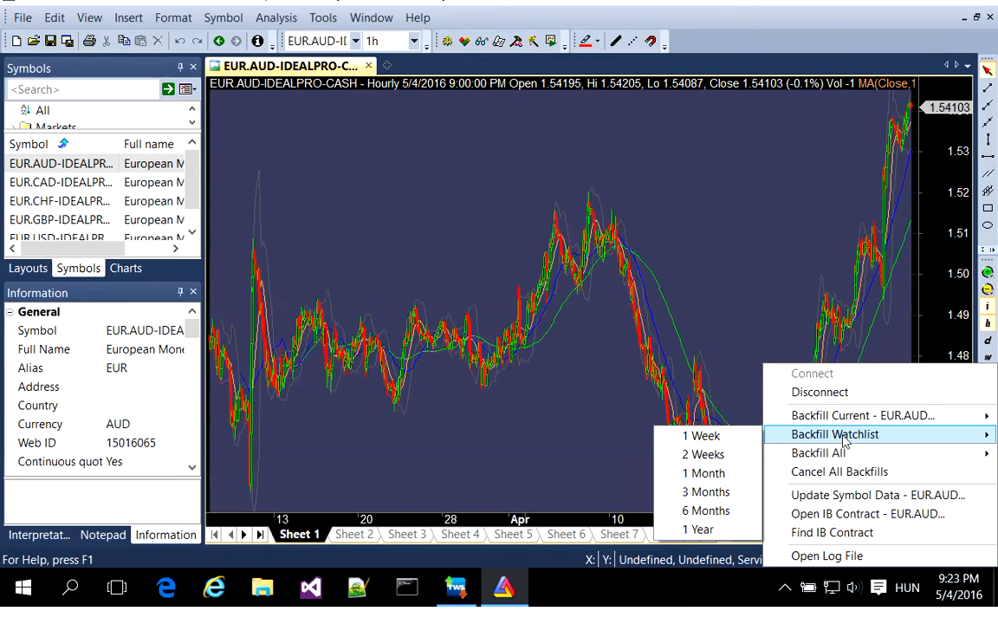
Add the EUR.CAD symbol to watch list List 0 and save the database.
{"action": "right_click", "coordinate": [69, 182]}
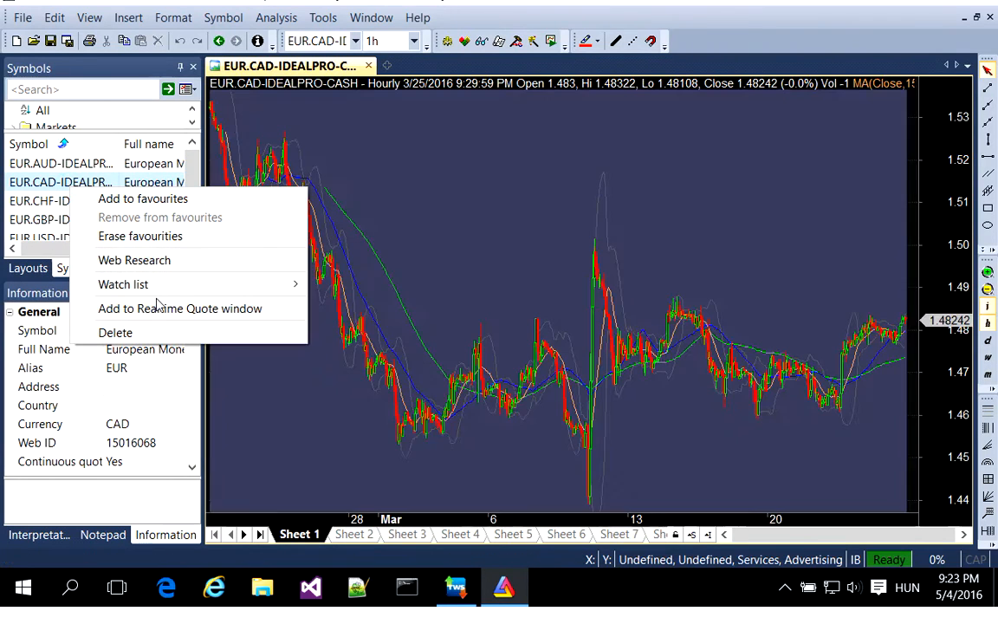
{"action": "mouse_move", "coordinate": [217, 284]}
{"action": "left_click", "coordinate": [364, 283]}
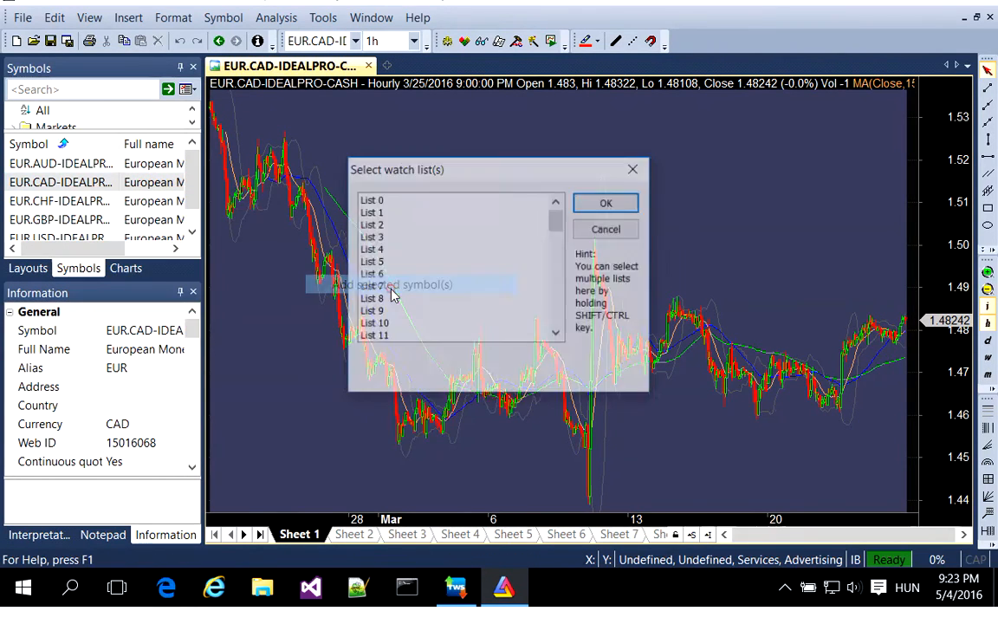
{"action": "left_click", "coordinate": [371, 201]}
{"action": "left_click", "coordinate": [610, 205]}
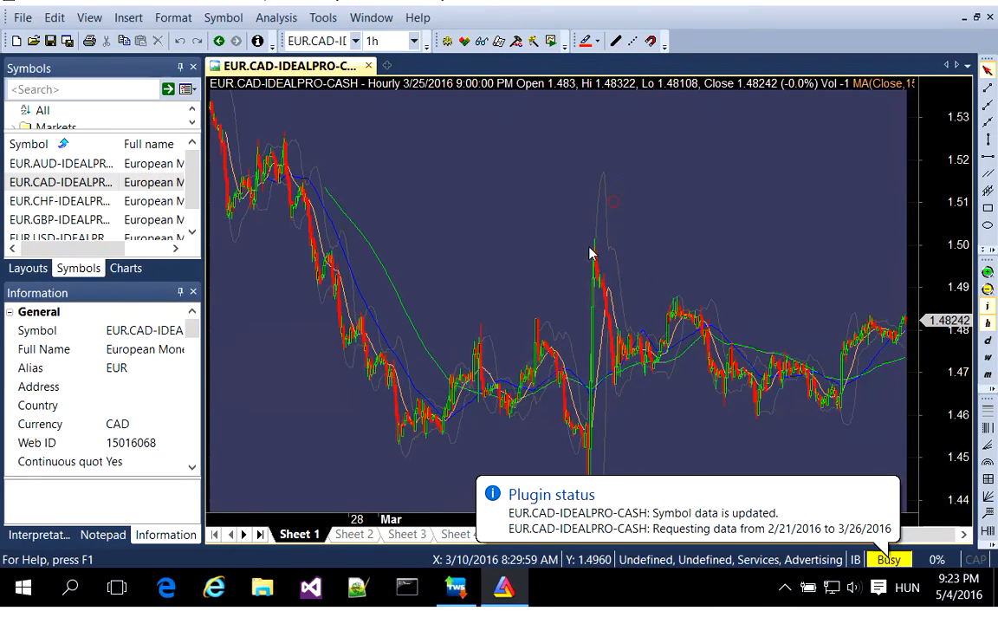
{"action": "left_click", "coordinate": [27, 23]}
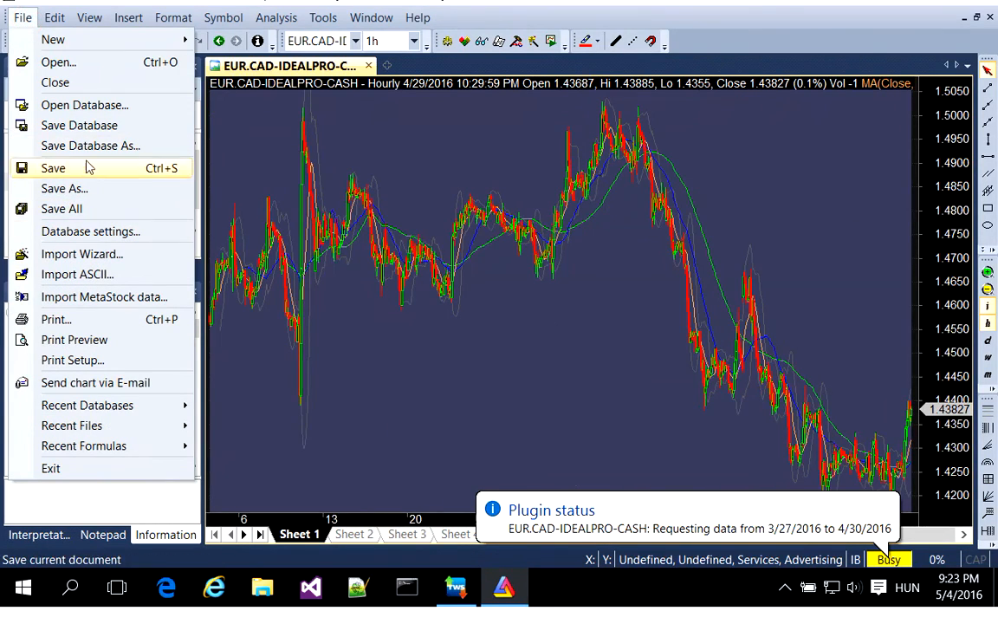
{"action": "left_click", "coordinate": [93, 128]}
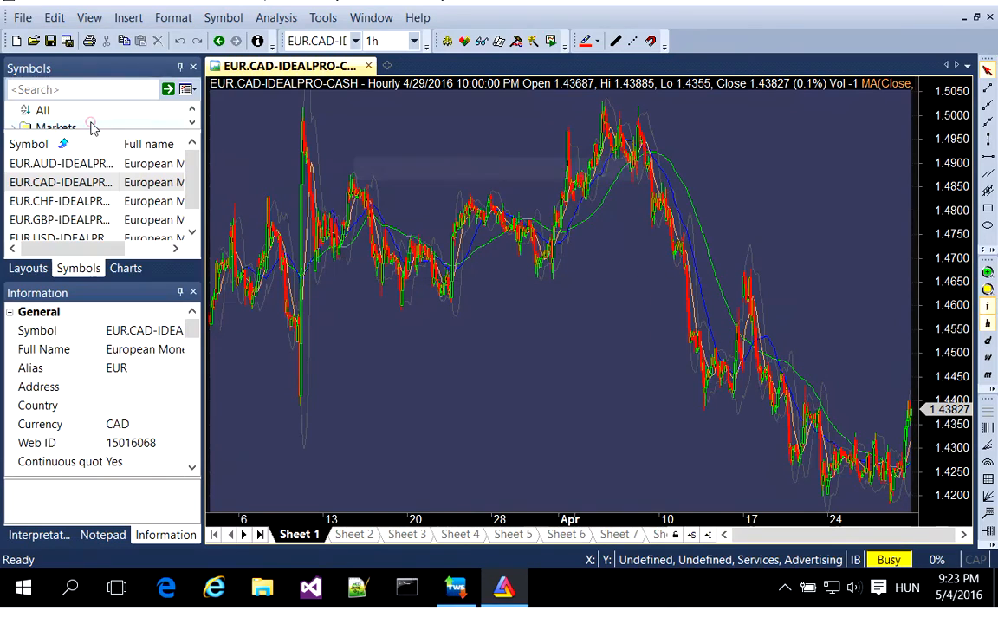
Backfill the symbols of watchlist List 0 with 2 weeks of data.
{"action": "left_click", "coordinate": [893, 563]}
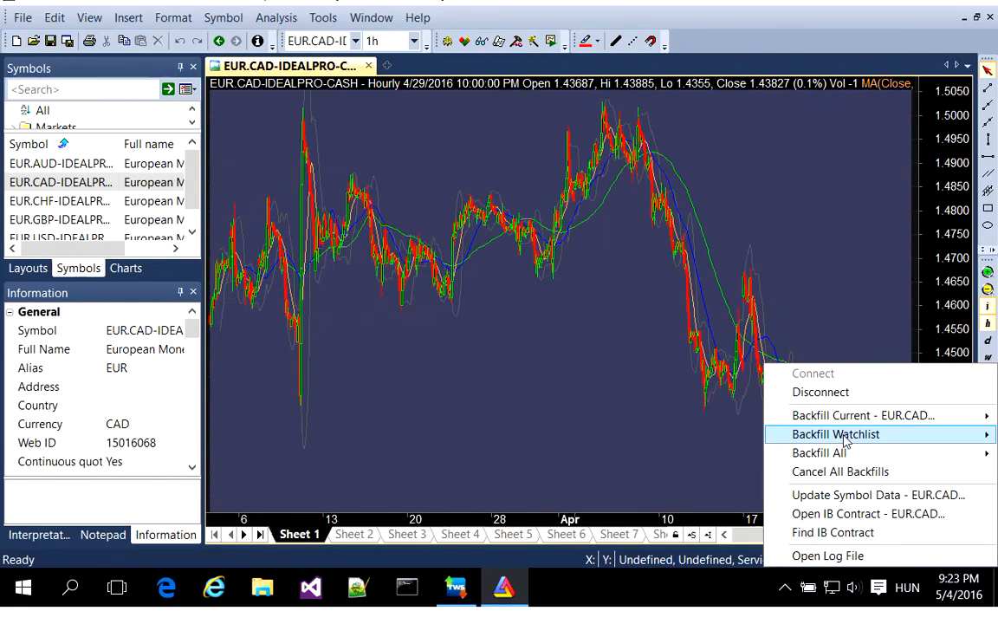
{"action": "mouse_move", "coordinate": [771, 437]}
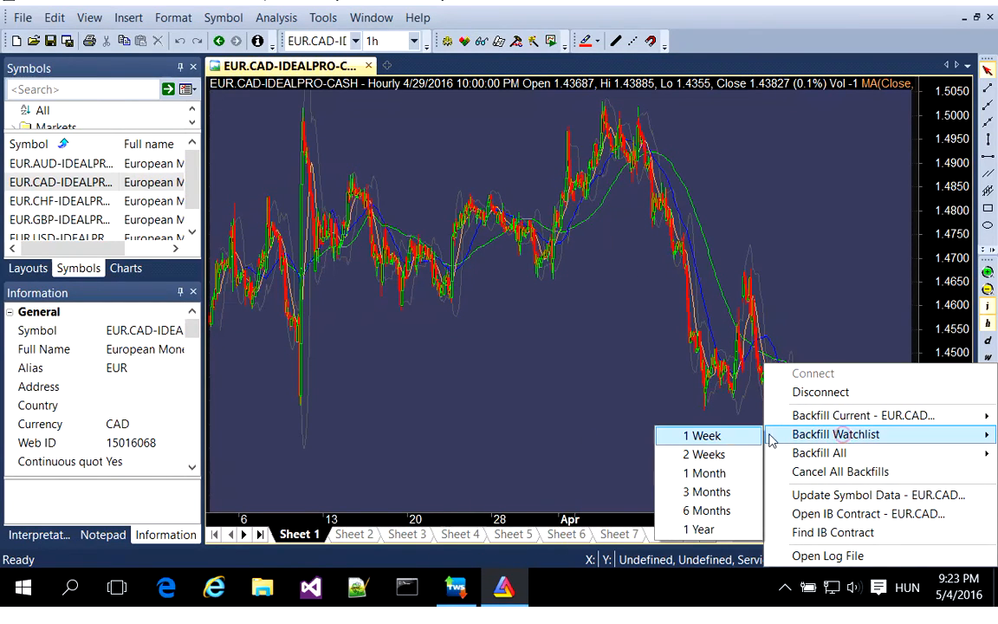
{"action": "left_click", "coordinate": [704, 454]}
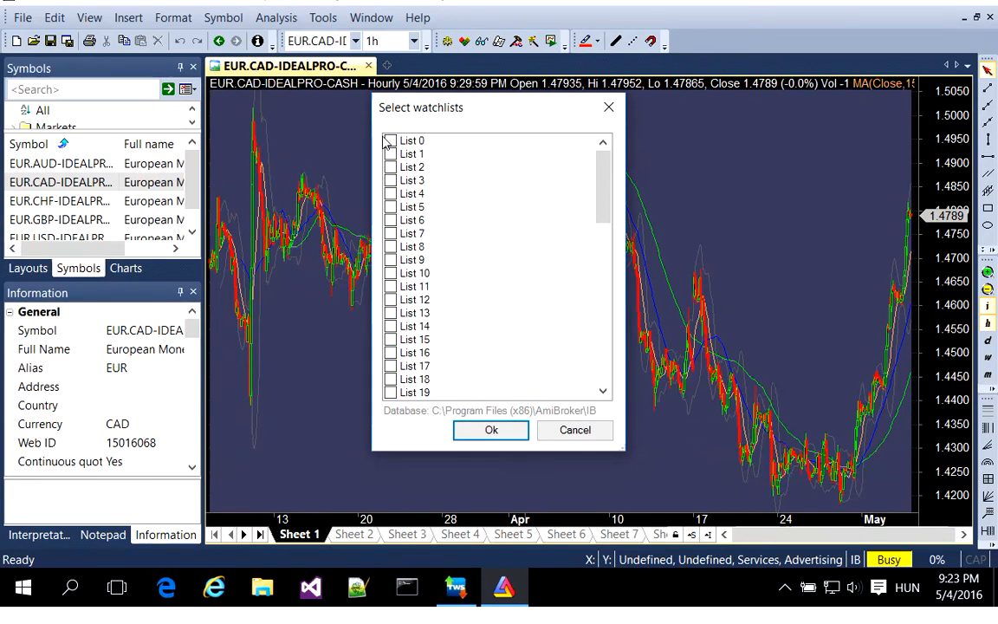
{"action": "left_click", "coordinate": [389, 140]}
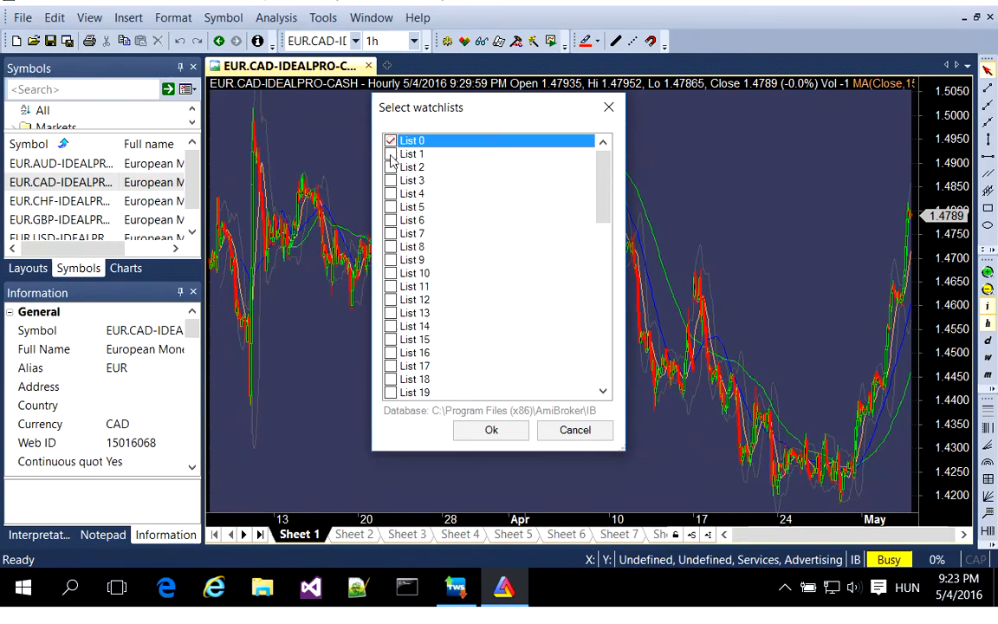
{"action": "left_click", "coordinate": [498, 434]}
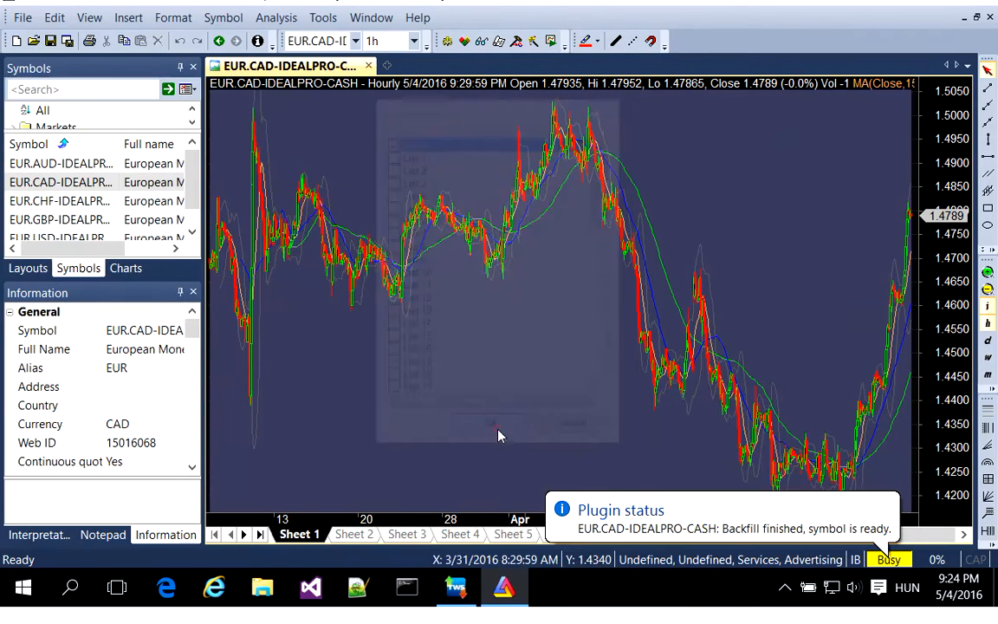
View the Interactive Brokers contract details page for EUR.CAD and close the browser.
{"action": "right_click", "coordinate": [888, 561]}
{"action": "mouse_move", "coordinate": [830, 459]}
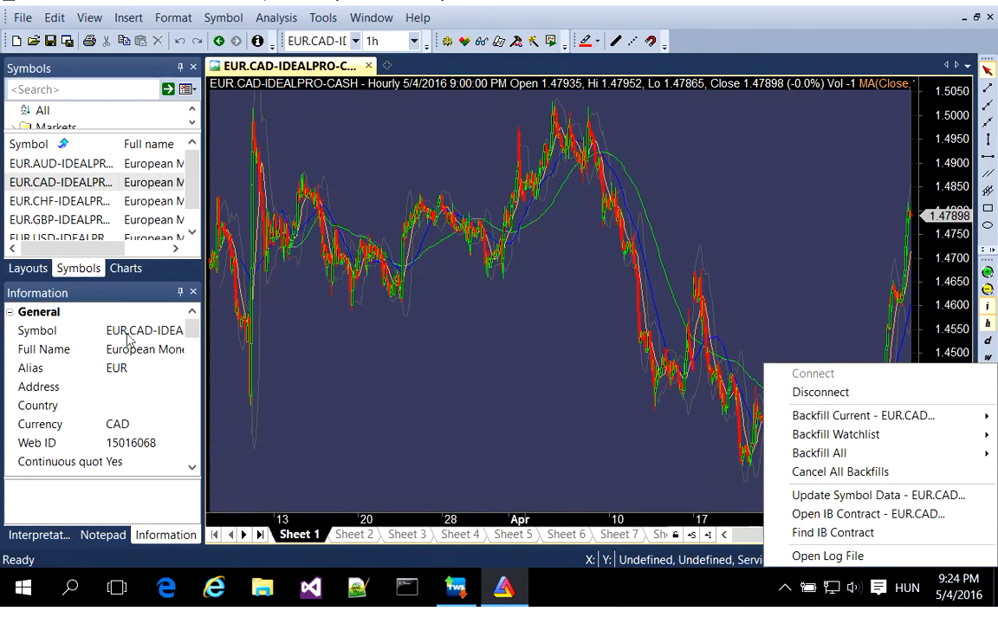
{"action": "left_click", "coordinate": [865, 514]}
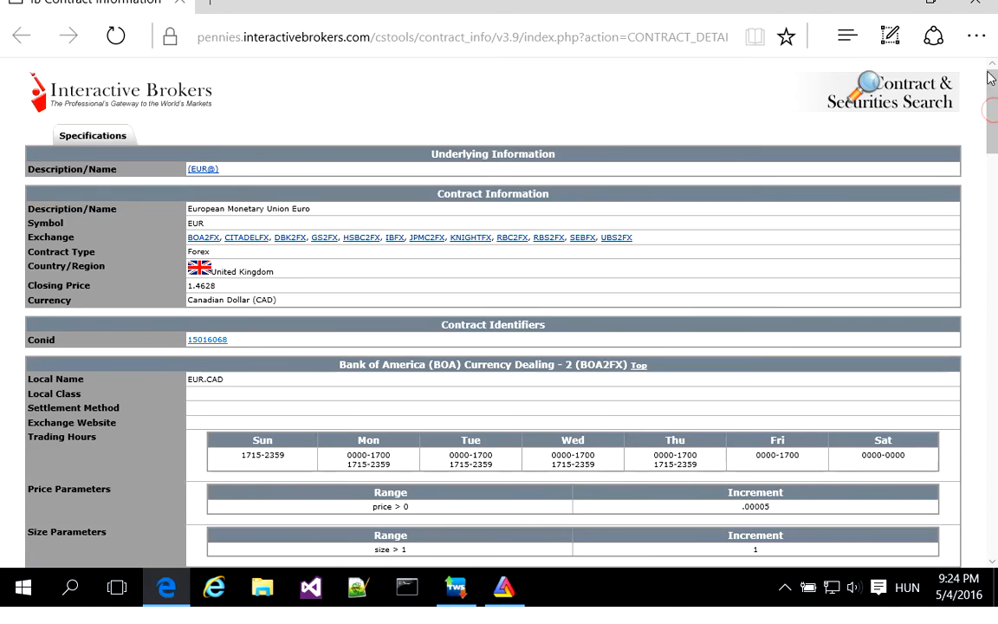
{"action": "mouse_move", "coordinate": [993, 87]}
{"action": "left_mouse_down"}
{"action": "mouse_move", "coordinate": [996, 105]}
{"action": "mouse_move", "coordinate": [997, 86]}
{"action": "left_mouse_up"}
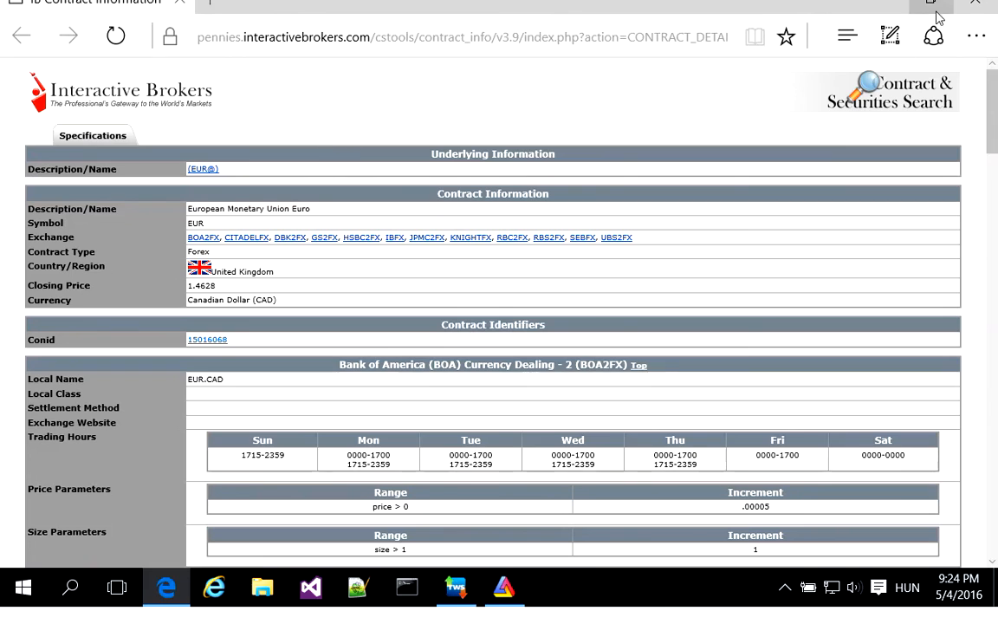
{"action": "left_click", "coordinate": [970, 7]}
Open the data plug-in's log file, look through its startup and backfill entries, and close it.
{"action": "right_click", "coordinate": [882, 559]}
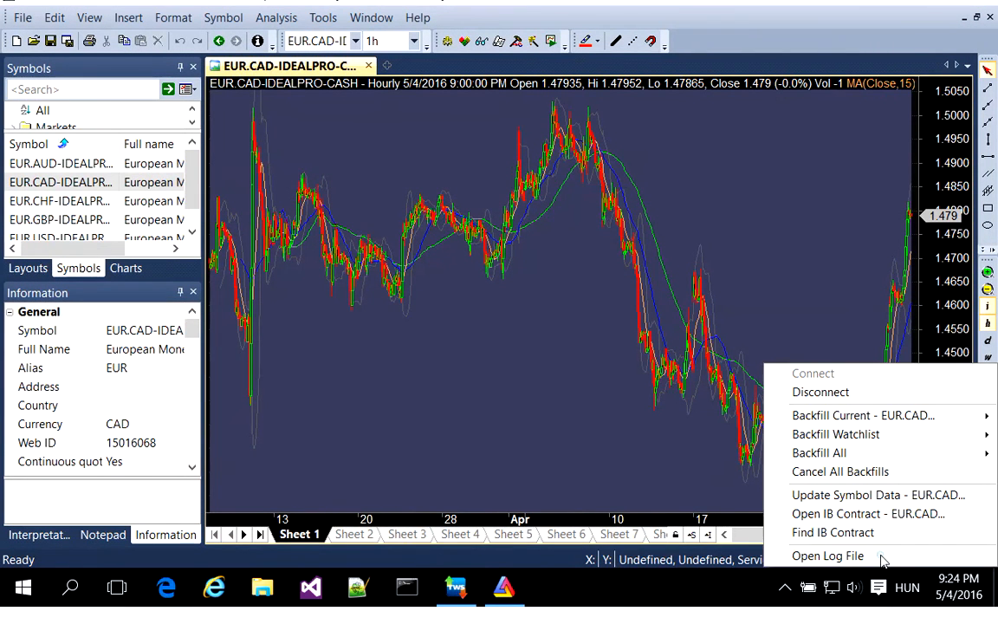
{"action": "left_click", "coordinate": [827, 555]}
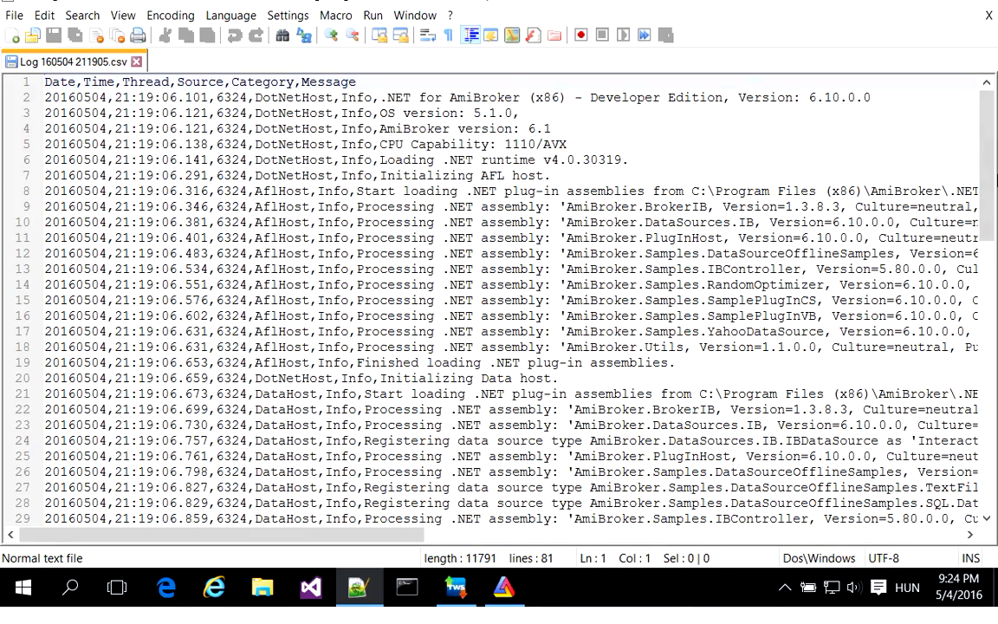
{"action": "left_click_drag", "start_coordinate": [993, 137], "coordinate": [993, 407]}
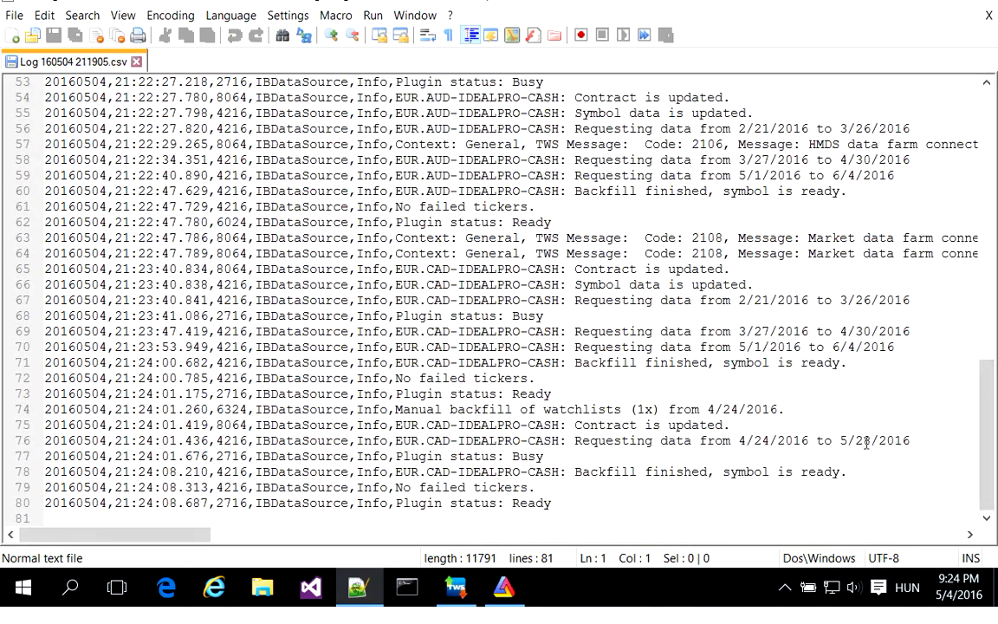
{"action": "left_click_drag", "start_coordinate": [988, 509], "coordinate": [989, 255]}
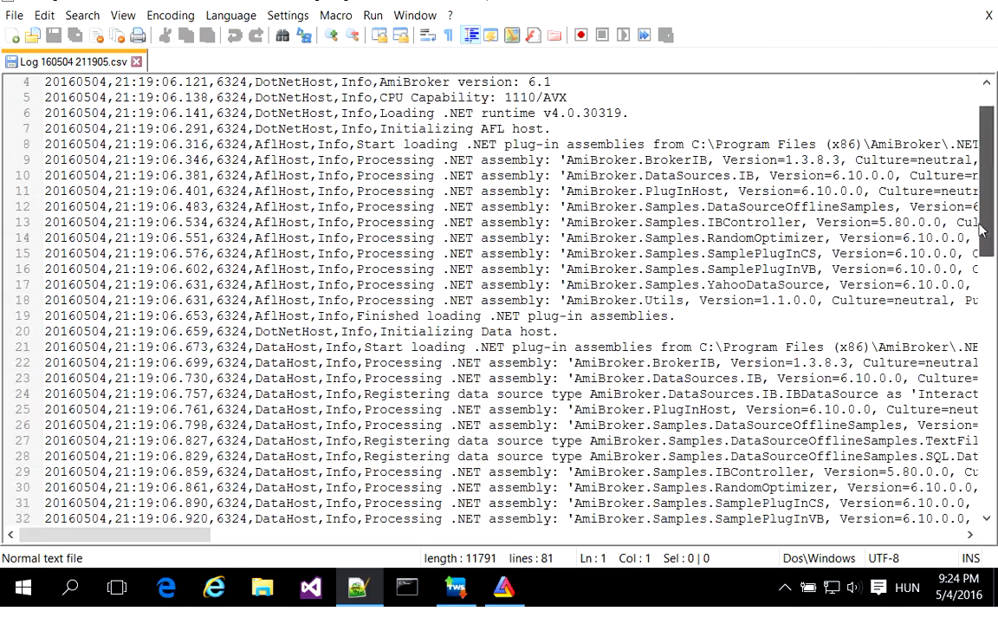
{"action": "left_click", "coordinate": [989, 14]}
{"action": "left_click", "coordinate": [988, 8]}
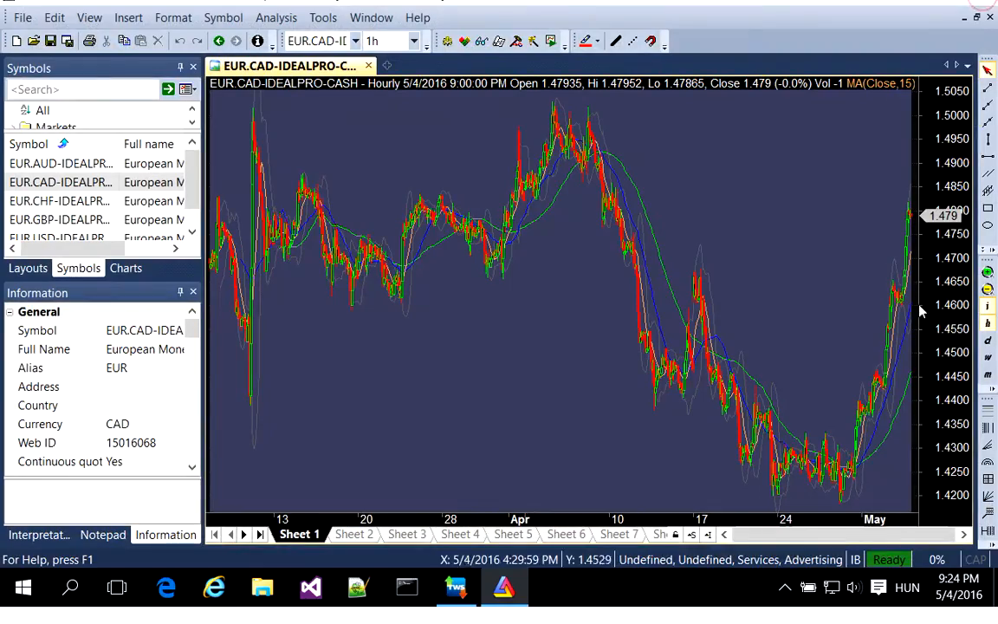